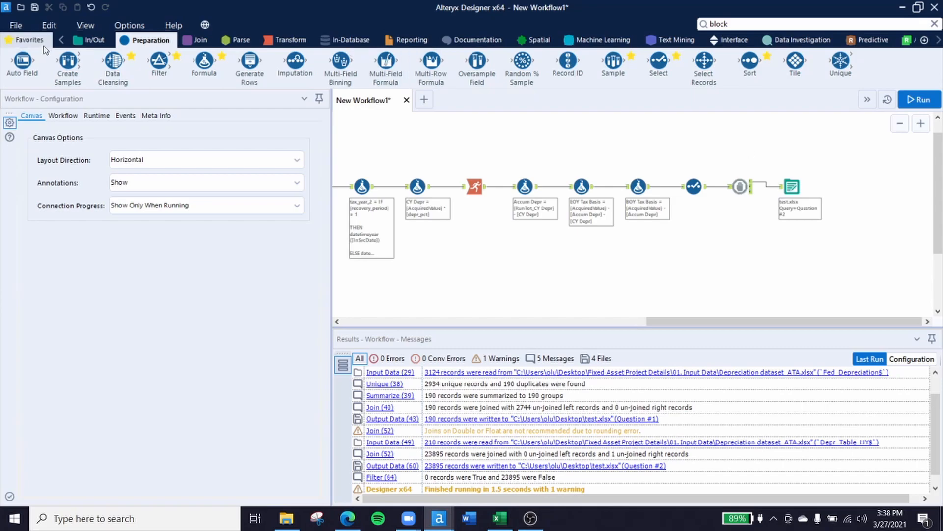
- Add a Filter tool branching off the last Select tool's output and set it to AssetID Equals Entity1-1128
left_click_drag(157, 70, 792, 264)
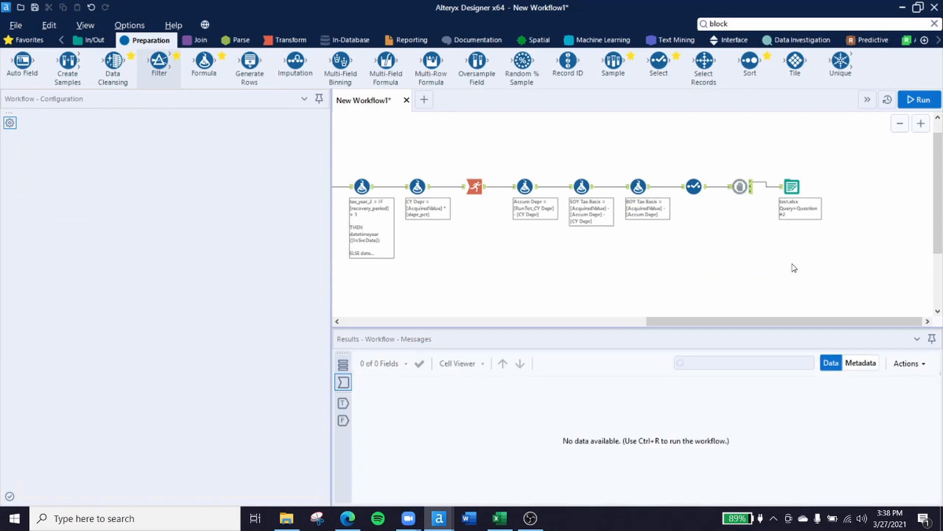
left_click_drag(707, 188, 791, 267)
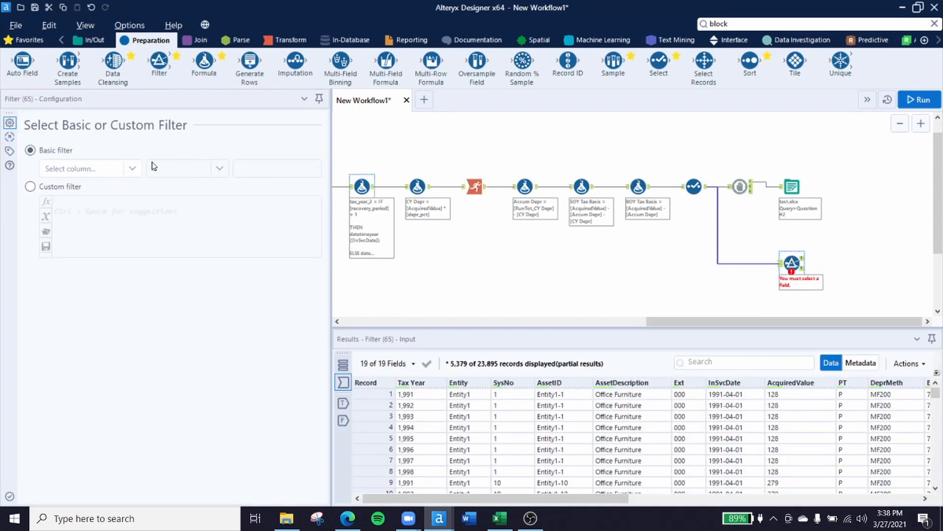
left_click(138, 169)
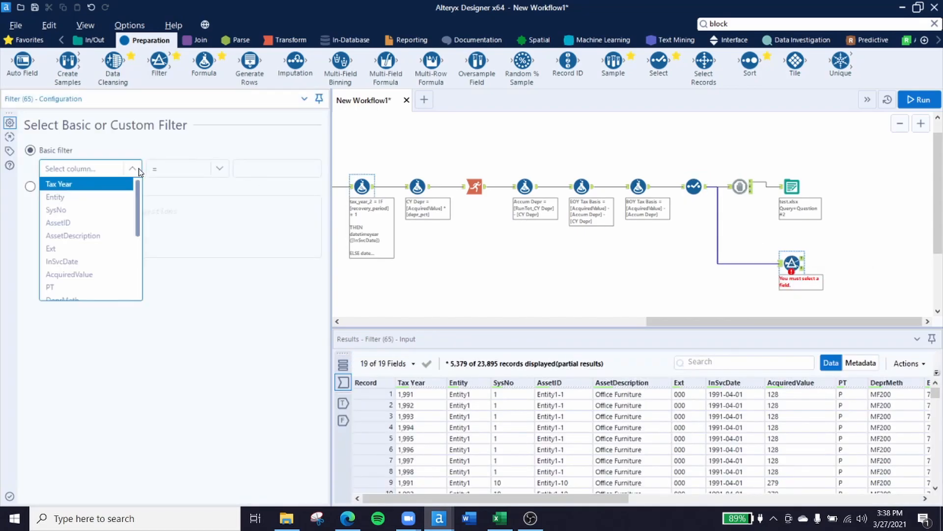
left_click(95, 223)
left_click(246, 169)
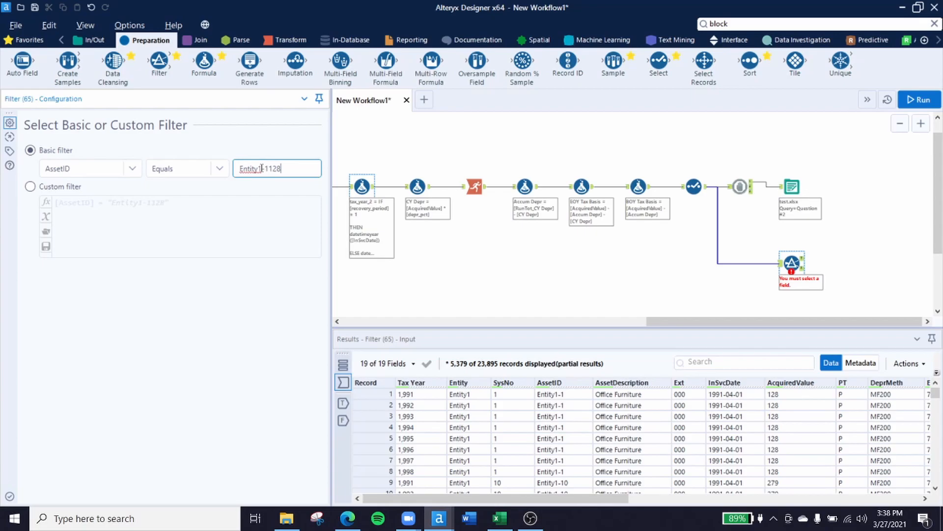
- Run the workflow and review the AssetID filter's True records, including the estimated life and recovery period columns
left_click(852, 247)
key("ctrl+r")
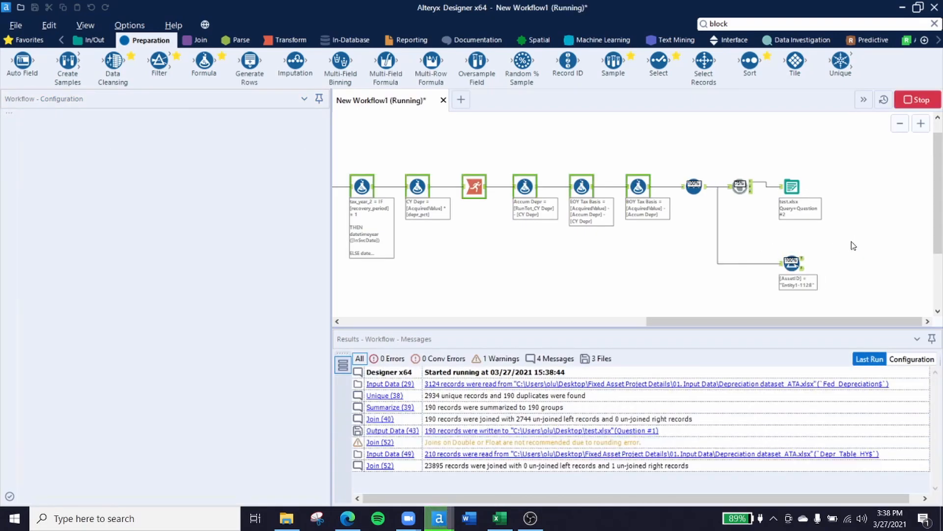
left_click(792, 263)
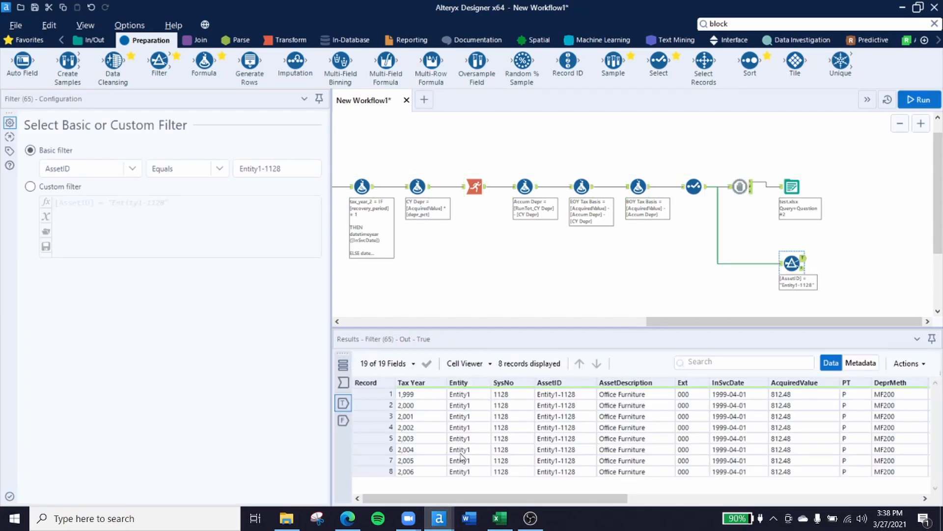
left_click_drag(450, 497, 539, 497)
left_click_drag(766, 396, 773, 473)
left_click_drag(651, 496, 724, 496)
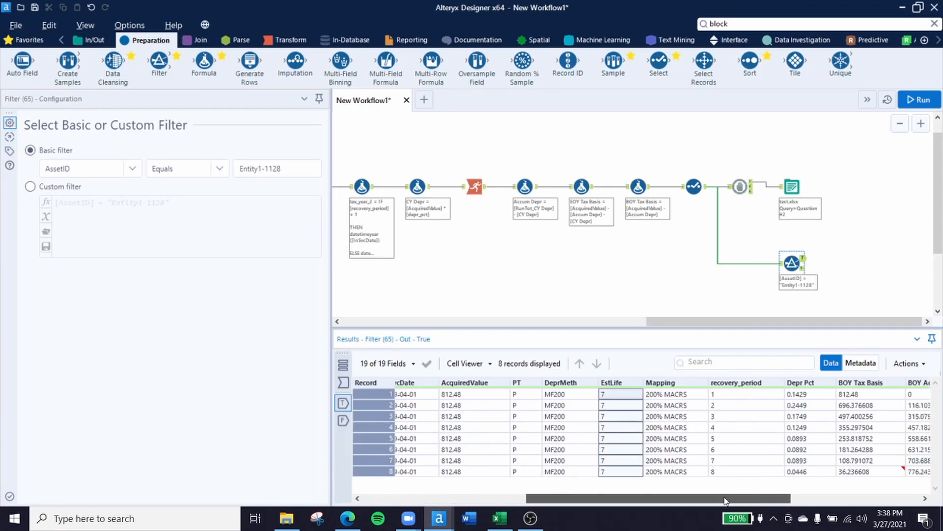
left_click(727, 473)
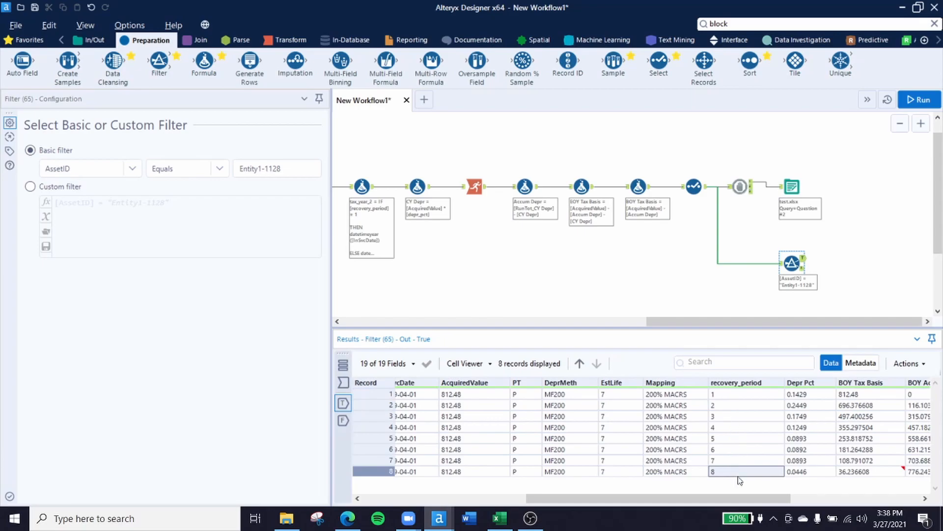
left_click_drag(739, 502, 750, 499)
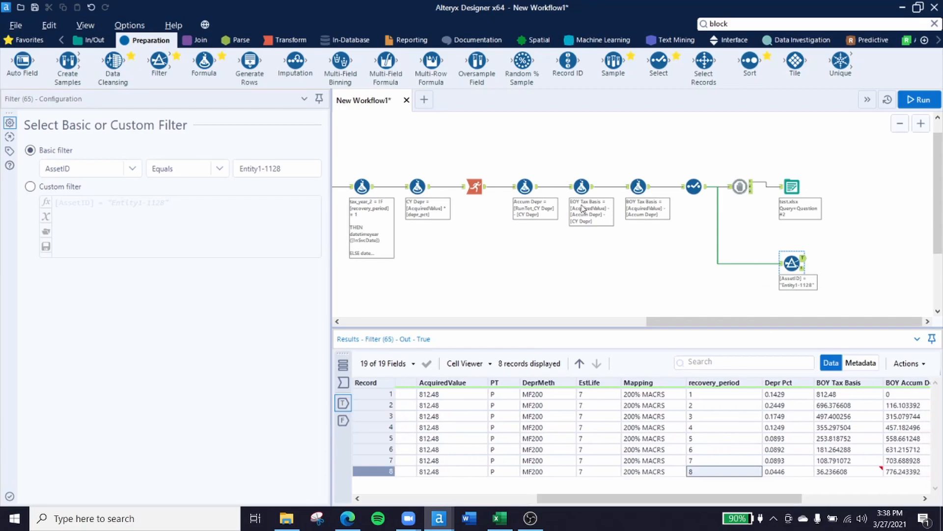
- Add a second Filter tool to the AssetID filter's True output and set it to Tax Year = 2003
left_click_drag(159, 66, 842, 264)
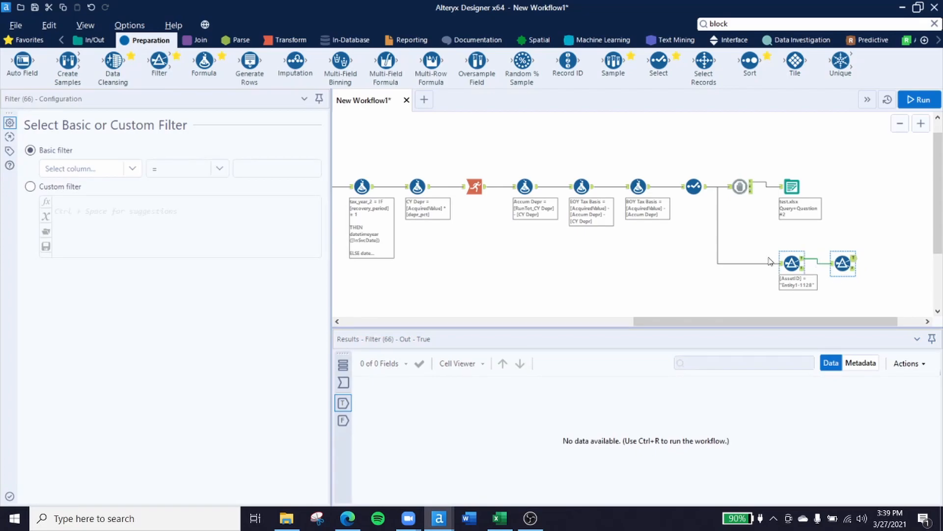
left_click(132, 169)
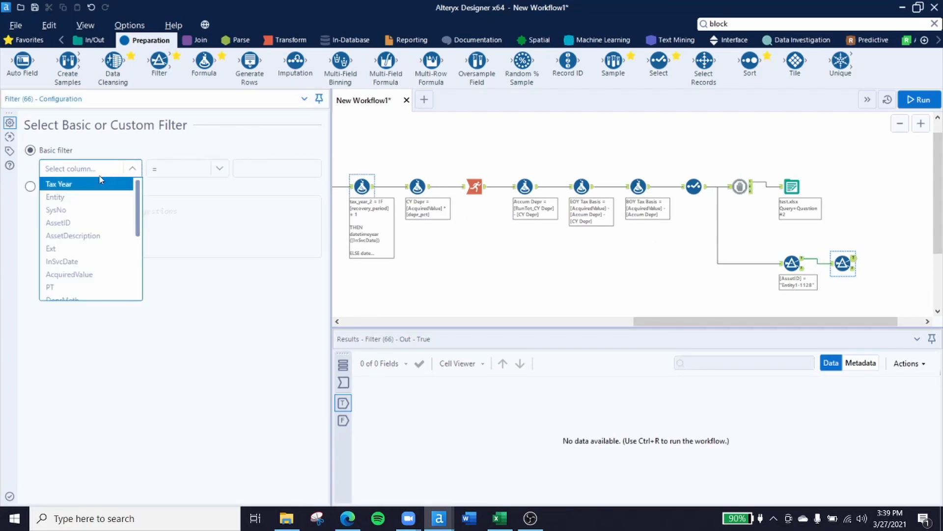
left_click(78, 184)
left_click(260, 168)
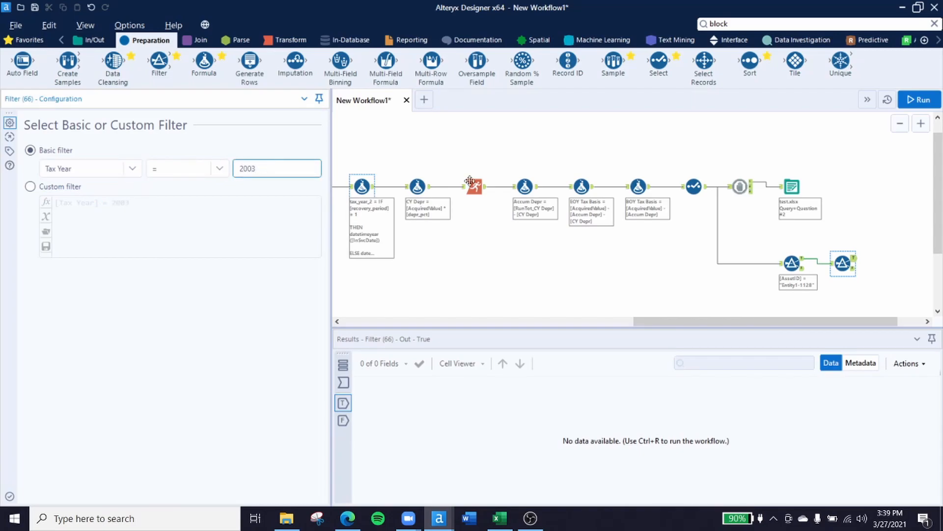
- Run the workflow and review the depreciation and tax basis fields in the Tax Year filter's True output
left_click(871, 219)
left_click_drag(874, 219, 777, 197)
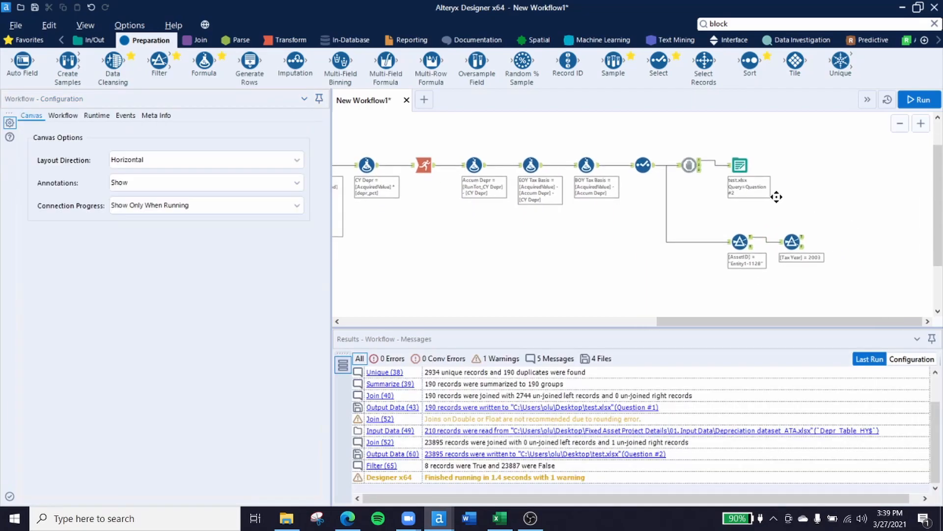
key("ctrl+r")
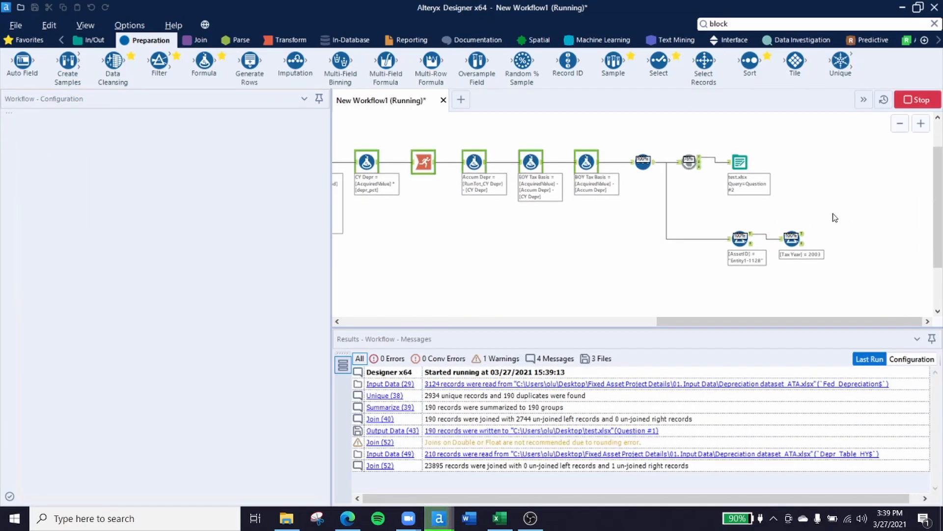
left_click(803, 237)
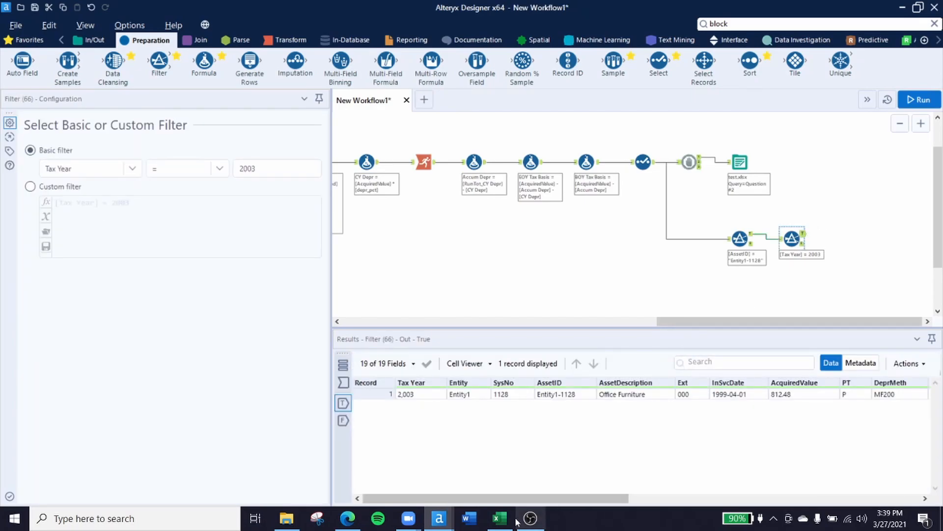
left_click_drag(480, 499, 769, 497)
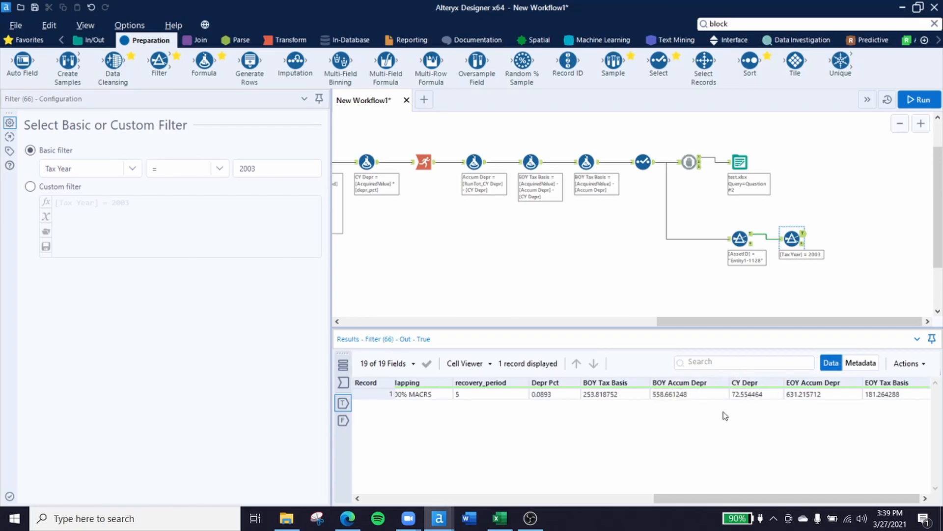
left_click_drag(746, 496, 405, 472)
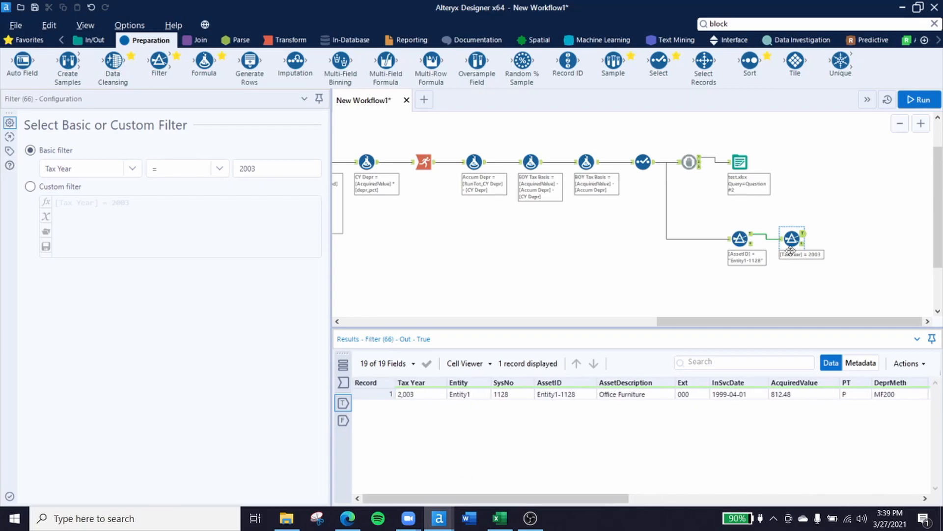
- Duplicate the Question #2 Output Data tool and connect the copy to the Tax Year filter's True output
left_click_drag(821, 193, 811, 170)
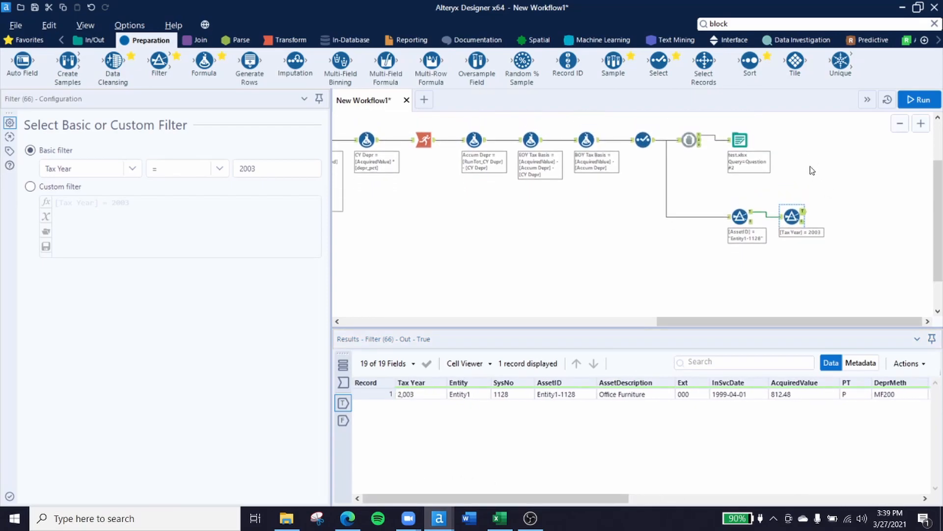
left_click(738, 142)
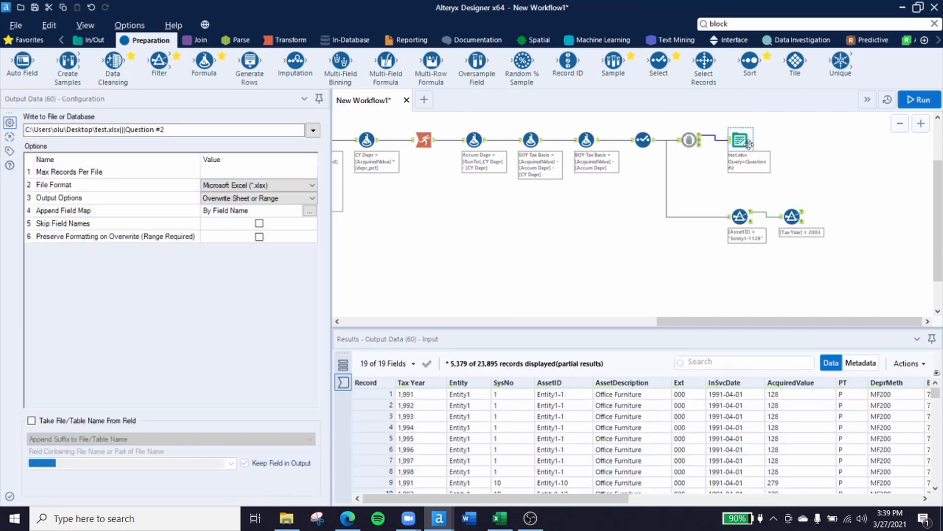
key("ctrl+c")
key("ctrl+v")
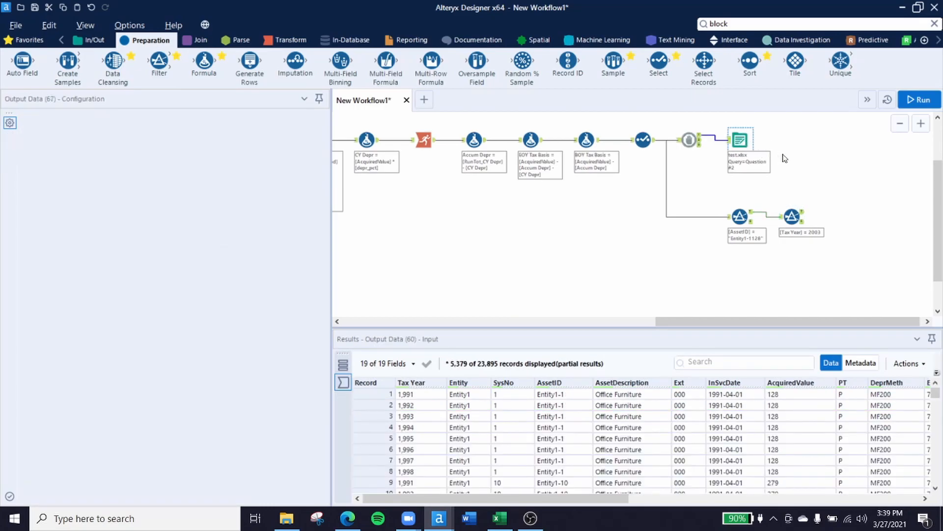
left_click_drag(799, 165, 850, 216)
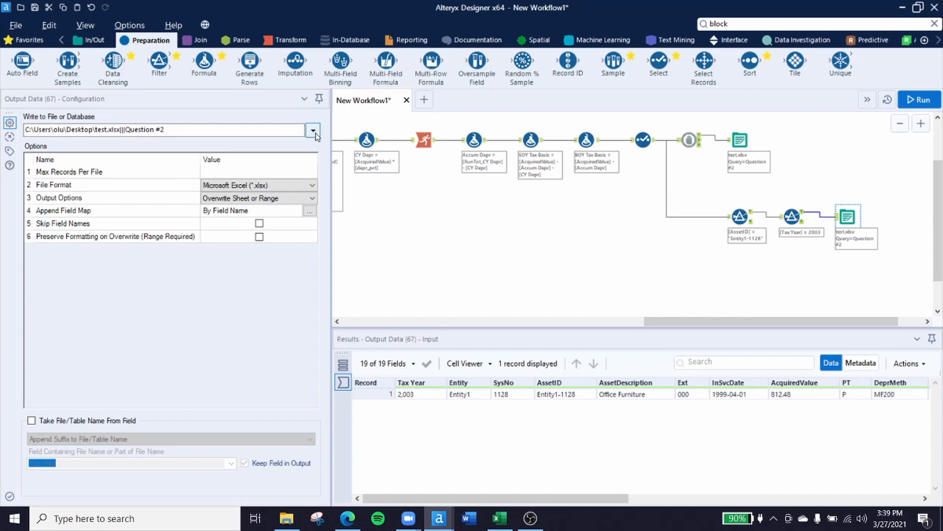
- Point the duplicated Output Data tool to test.xlsx on the Desktop, with Question #3 as the sheet name
left_click(313, 131)
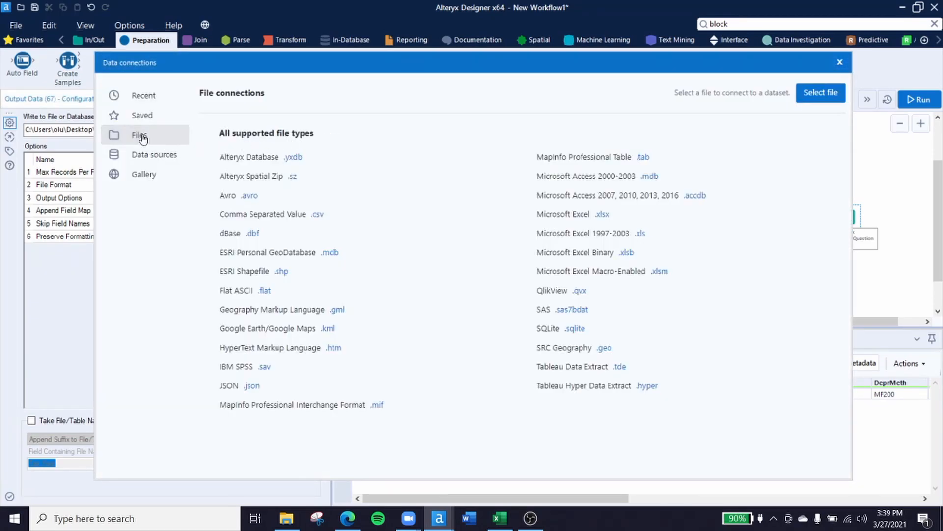
left_click(808, 96)
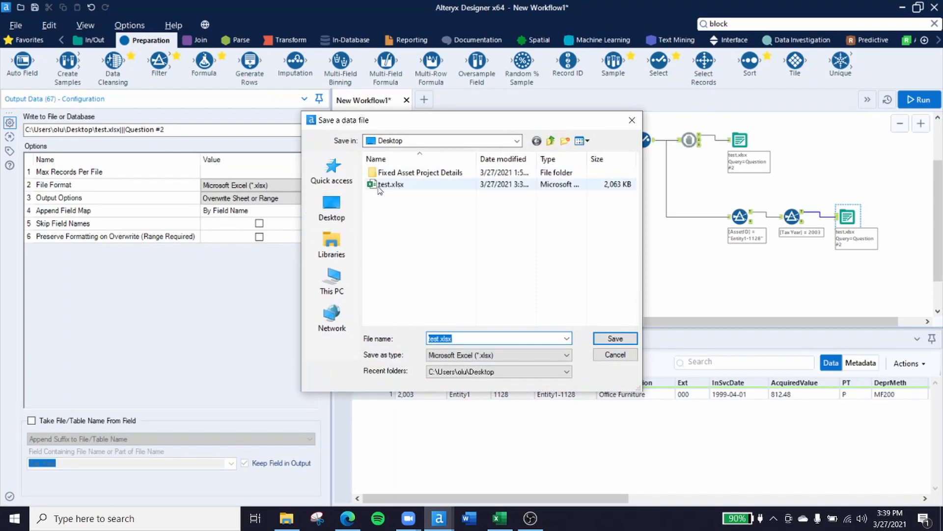
left_click(391, 184)
left_click(615, 339)
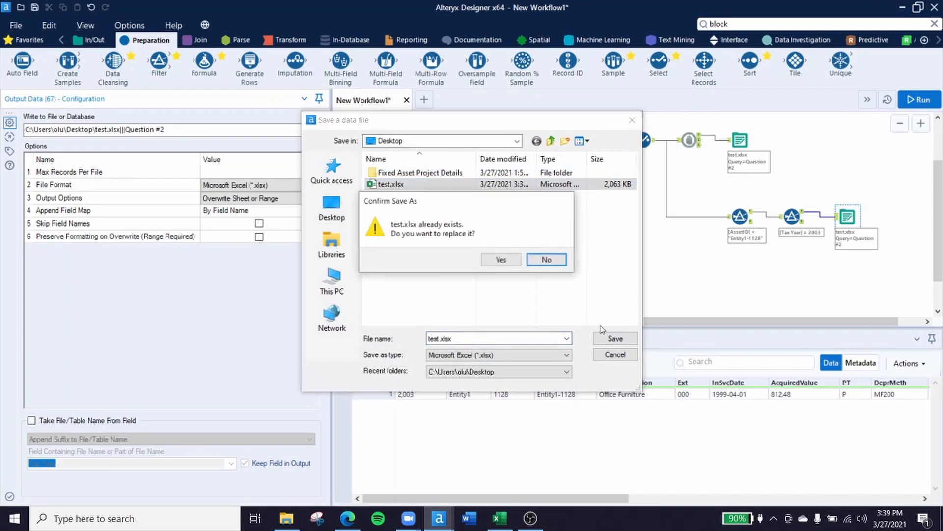
left_click(501, 260)
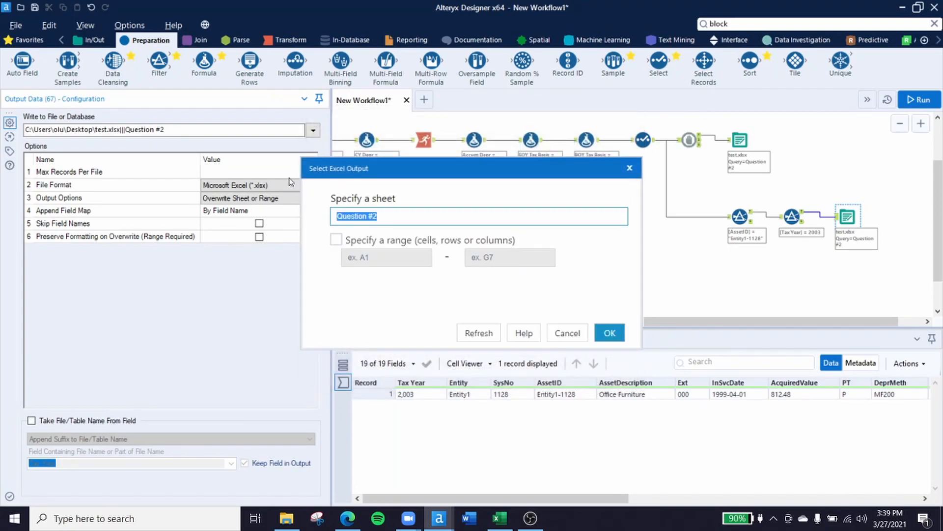
left_click(384, 215)
left_click(605, 331)
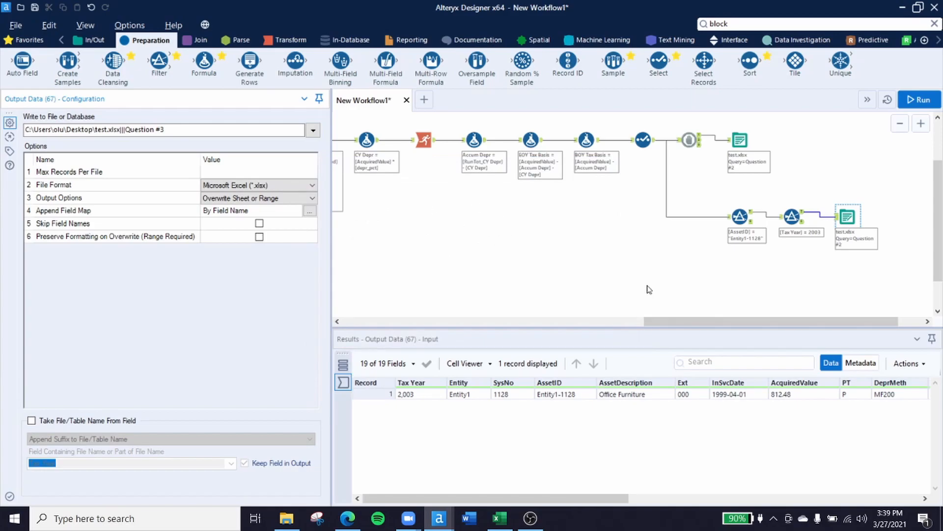
- Insert a Block Until Done tool between the Tax Year filter and the Question #3 output, and run the workflow
left_click(755, 26)
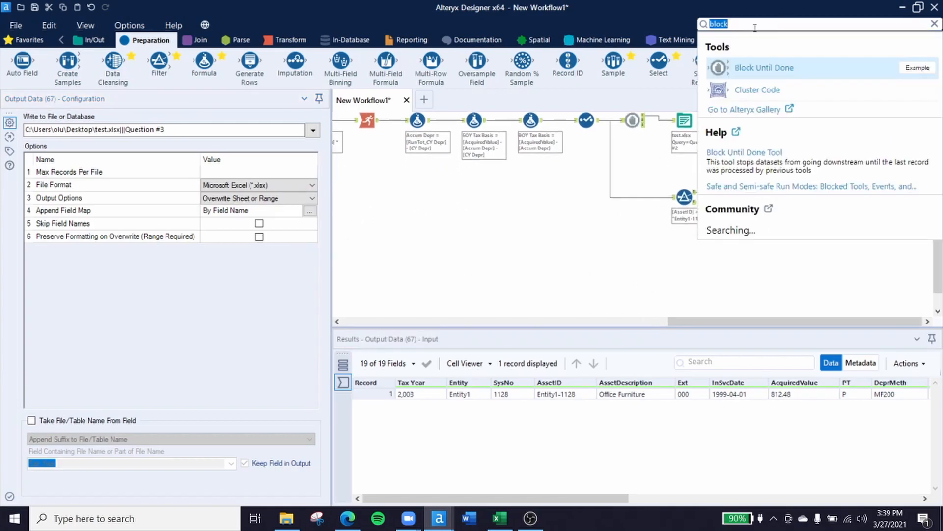
left_click_drag(728, 68, 843, 196)
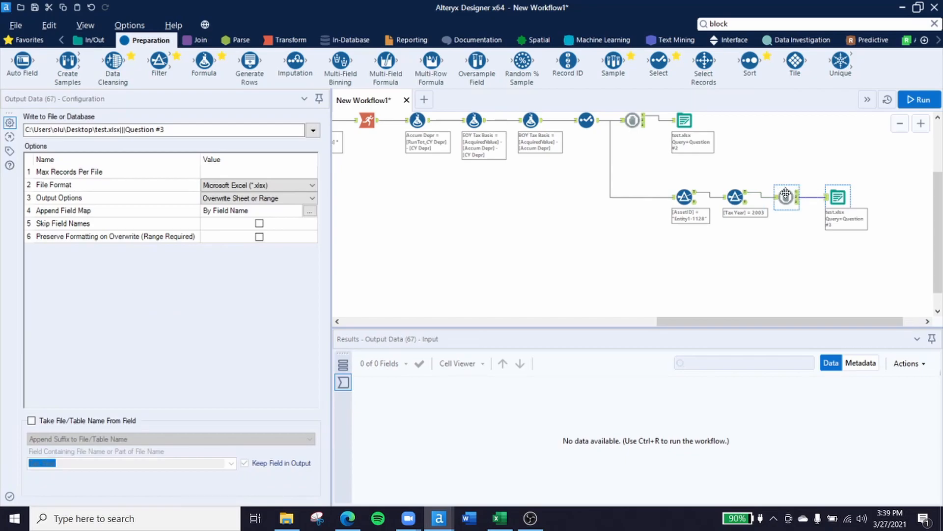
left_click_drag(786, 194, 792, 195)
left_click(788, 162)
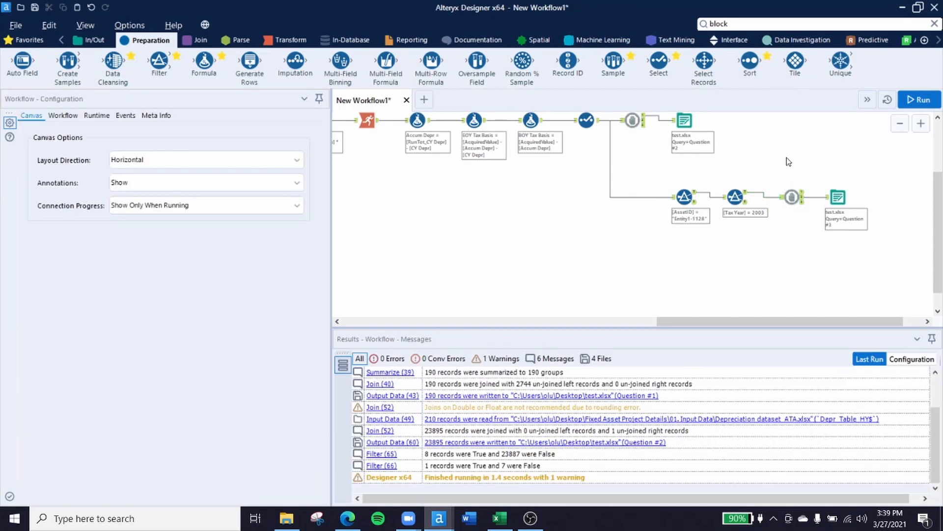
key("ctrl+r")
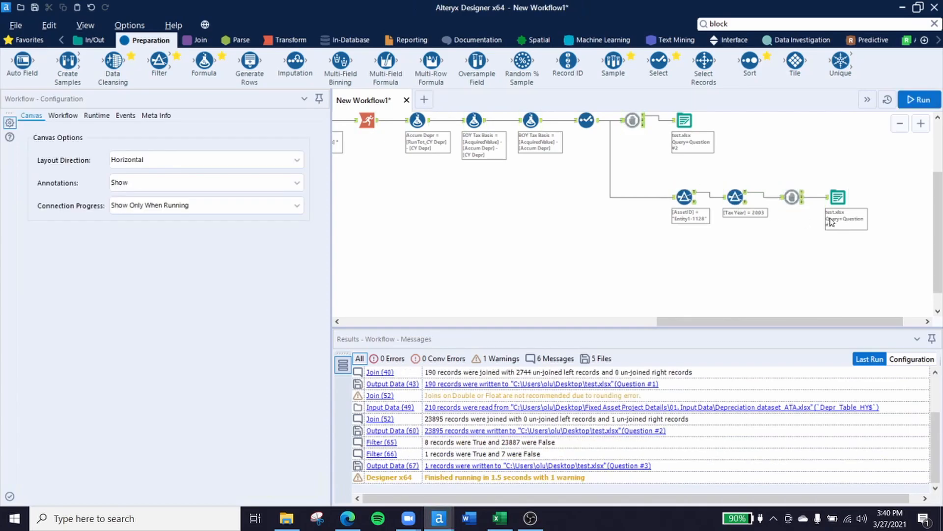
- Open test.xlsx from the desktop in Excel and check the tax year and CY Depr values on the Question #3 sheet
left_click(942, 521)
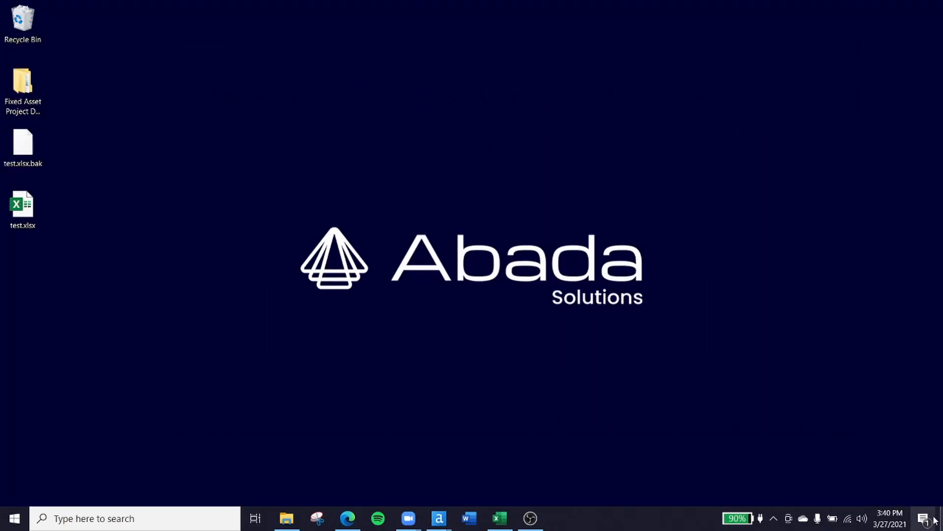
double_click(26, 207)
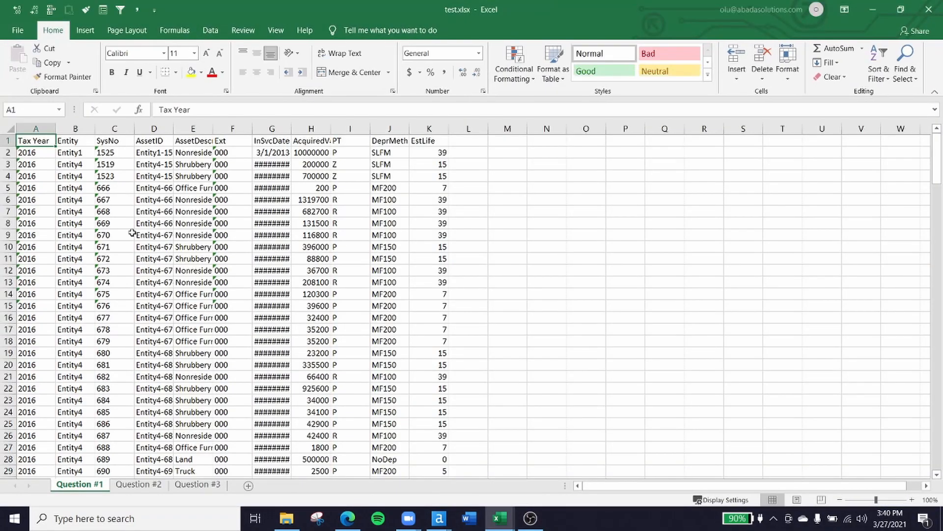
left_click(198, 486)
left_click(35, 155)
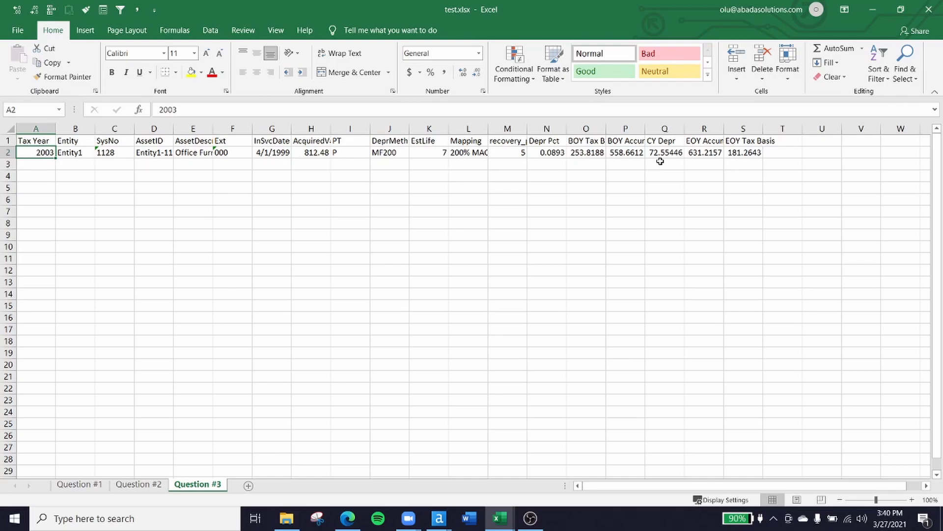
left_click(673, 152)
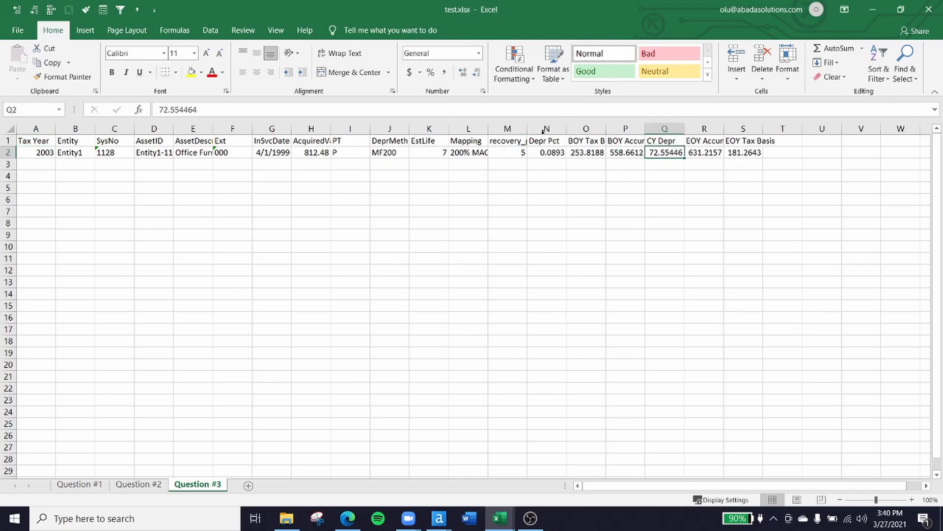
- Format columns N to S, Depr Pct through EOY Tax Basis, in comma style with one decimal place
left_click_drag(544, 131, 751, 129)
key("alt+8")
key("alt+2")
key("alt+2")
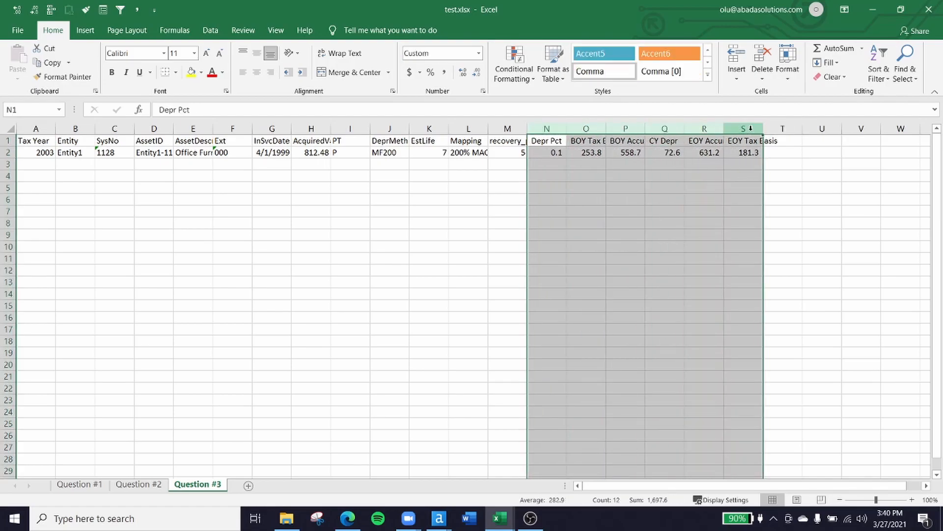
- Switch to Alteryx Designer, add a Filter tool below the AssetID filter, and connect it to the Select tool's output
mouse_move(439, 518)
left_click(512, 484)
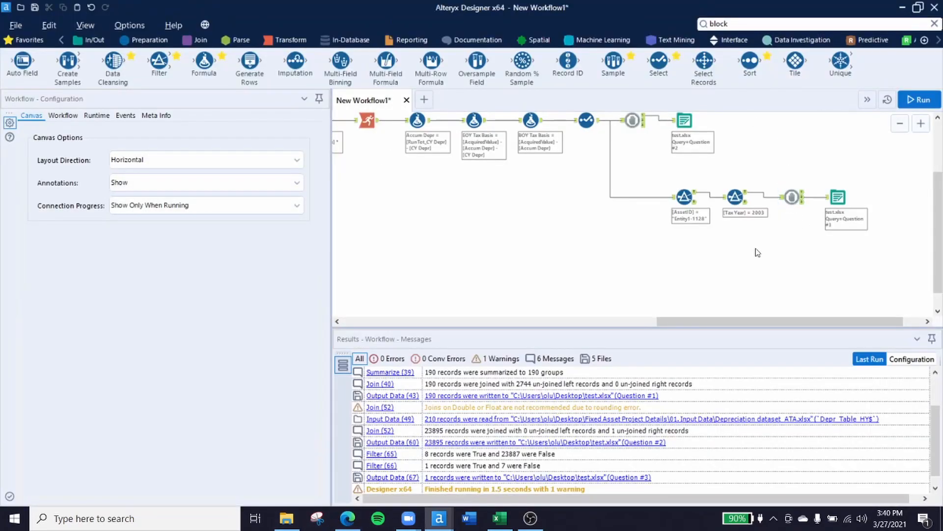
left_click_drag(667, 229, 644, 206)
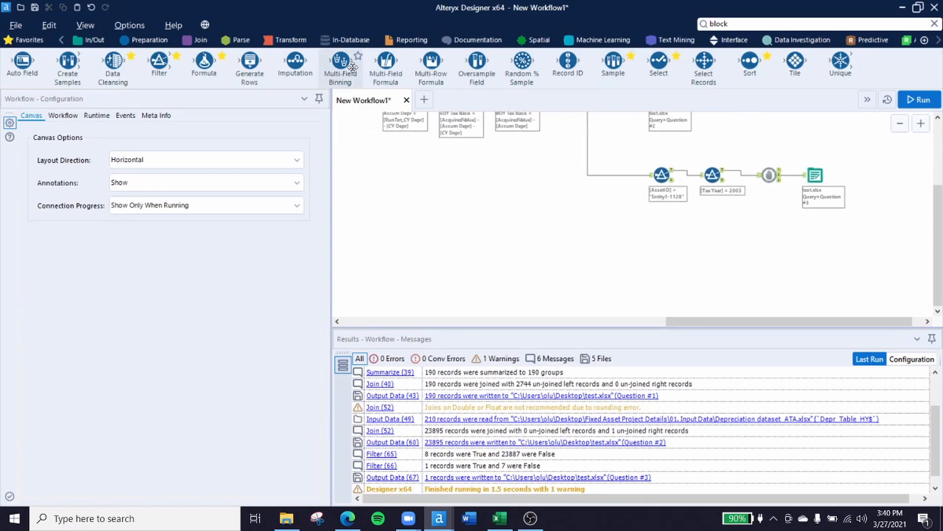
left_click_drag(160, 67, 666, 257)
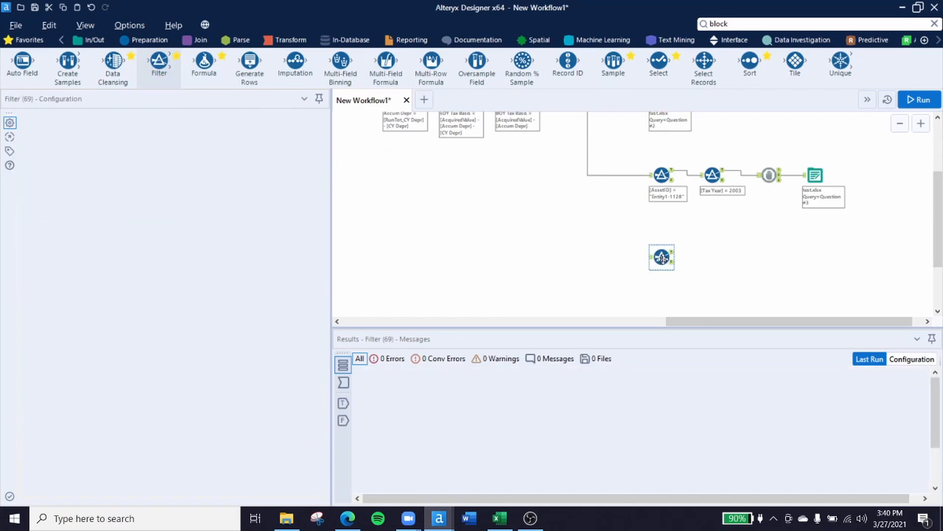
scroll(611, 232, "up", 2)
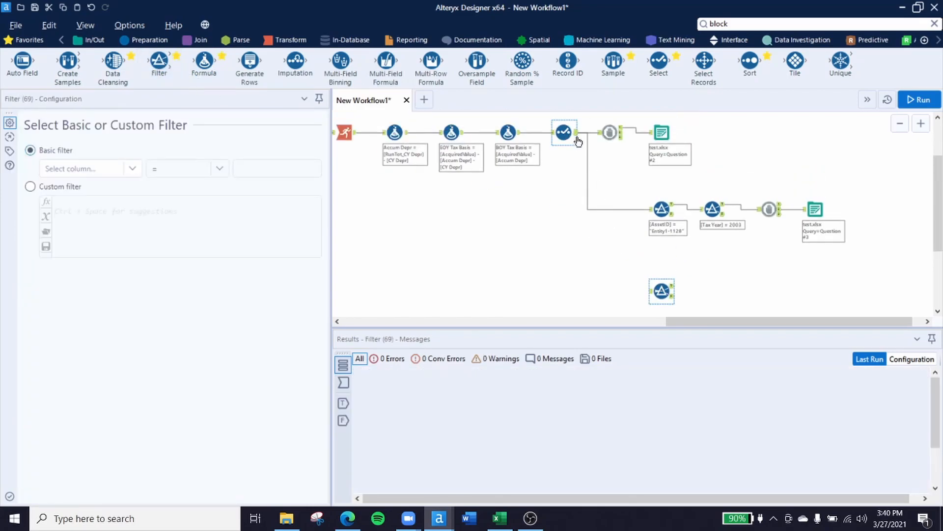
left_click_drag(578, 141, 669, 294)
left_click_drag(732, 259, 707, 238)
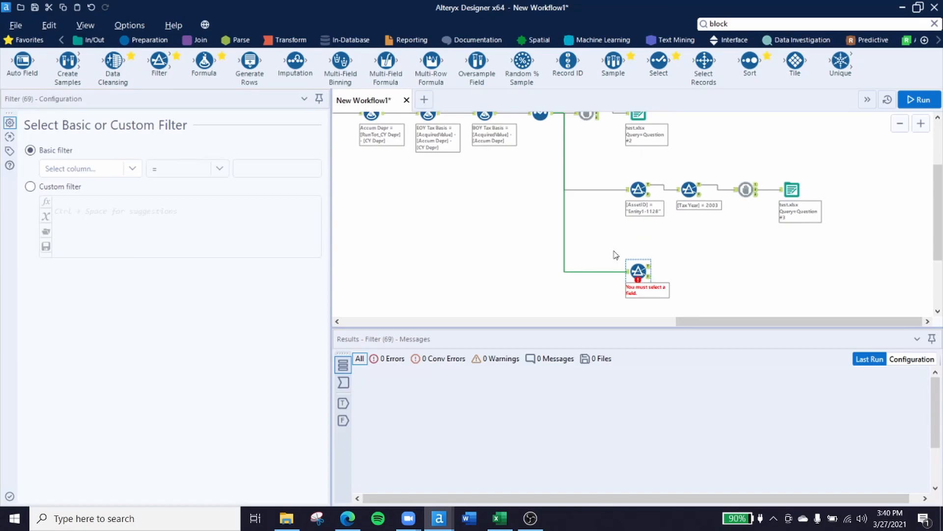
- Make the new filter a custom filter and begin its expression with [Entity] = "Entity1"
left_click(30, 187)
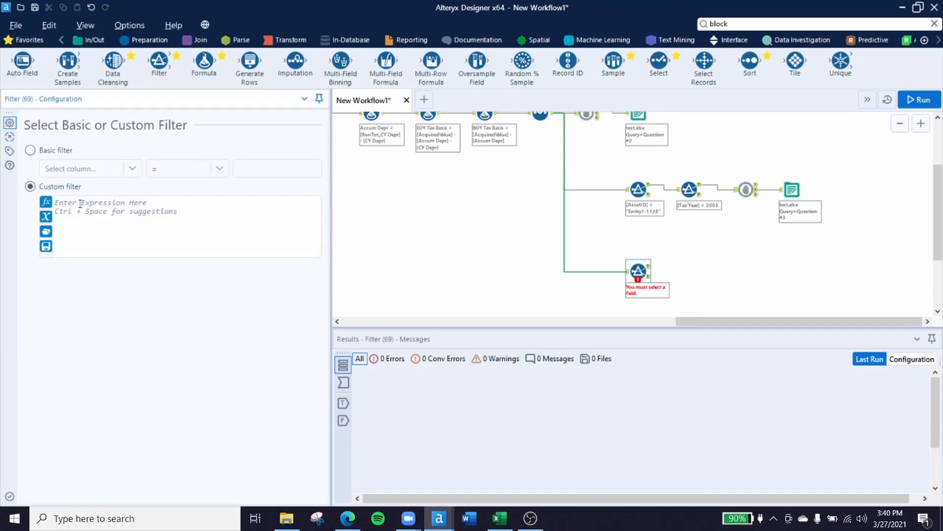
mouse_move(615, 168)
left_mouse_down()
mouse_move(626, 205)
mouse_move(705, 221)
mouse_move(704, 212)
left_mouse_up()
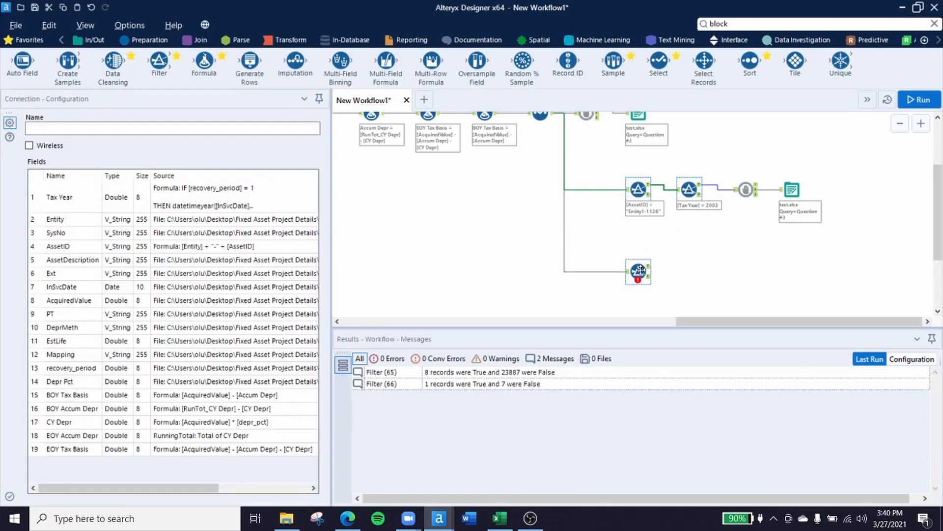
left_click(637, 270)
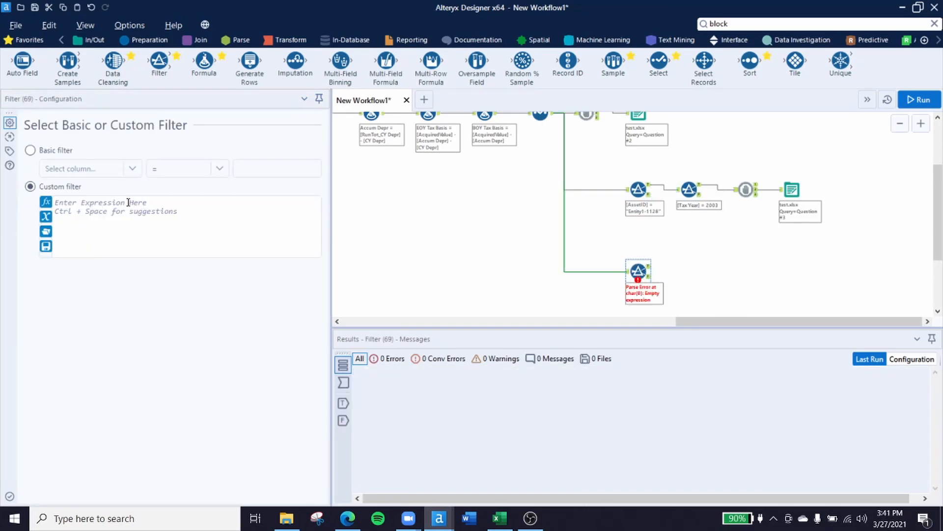
left_click(123, 207)
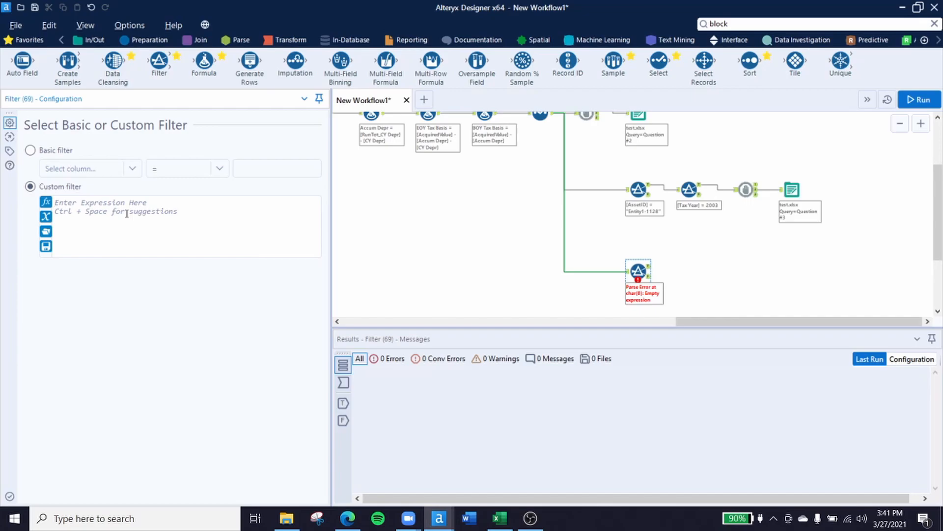
type("[Entity]")
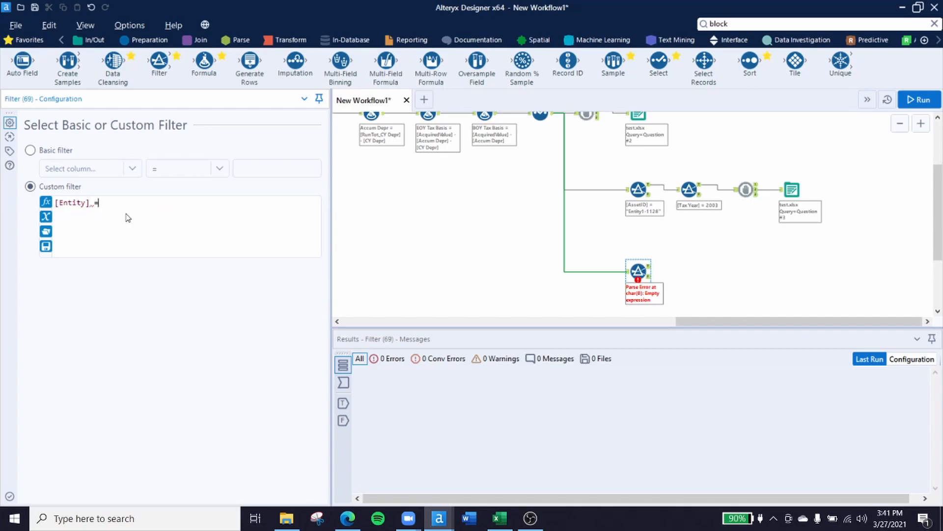
type(" = En")
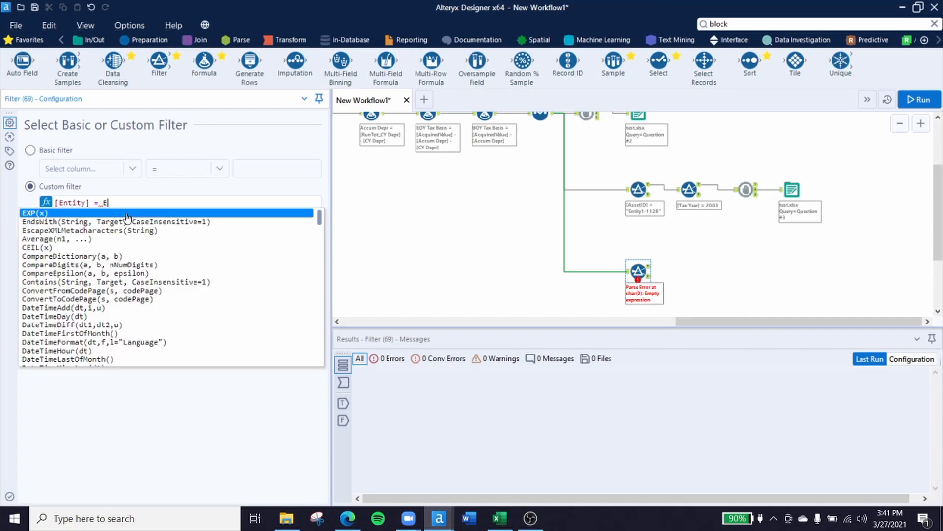
key("BackSpace")
key("BackSpace")
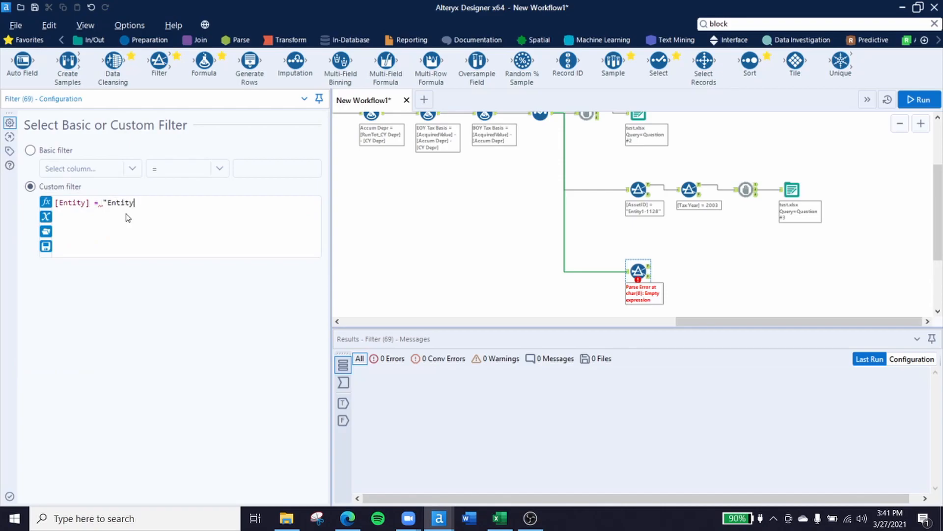
type("\"Entity1\" ")
- Extend the filter expression with AND [Tax Year] = 2018 on separate lines
type("AND")
key("Return")
type("Tax")
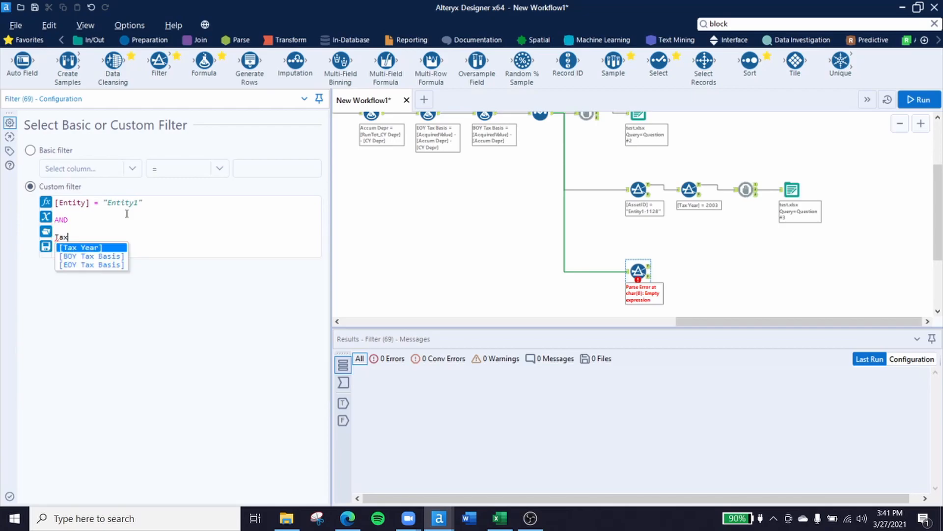
key("Return")
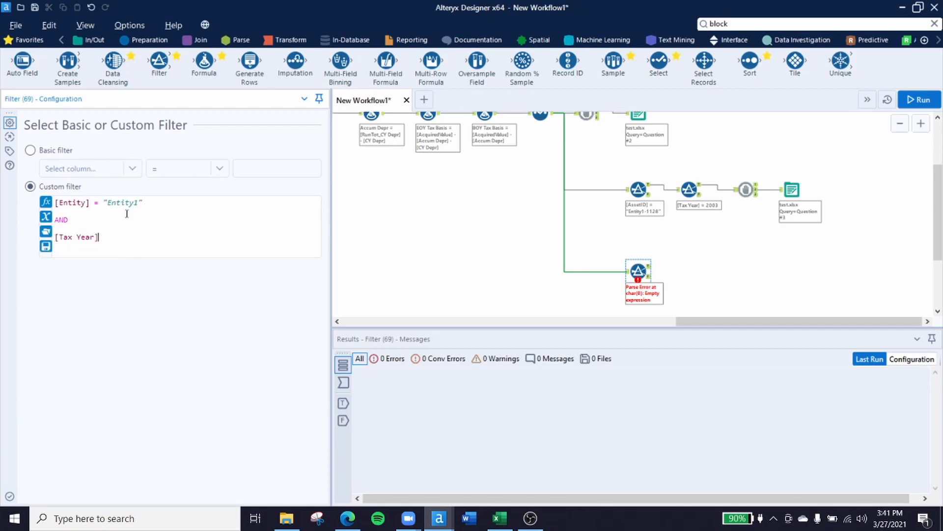
type("= 2018")
left_click(715, 301)
left_click_drag(739, 288, 717, 262)
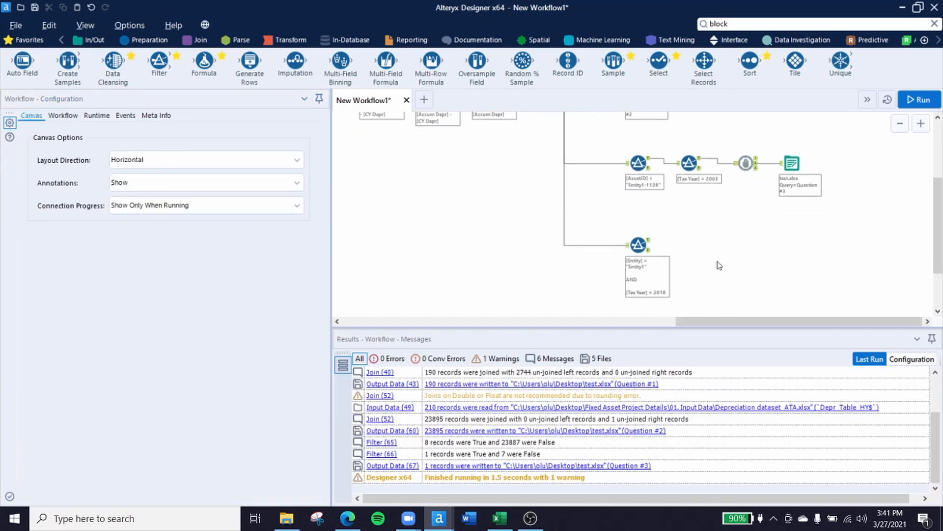
- Run the workflow and check the Tax Year and Entity values across the new filter's True output
key("ctrl+r")
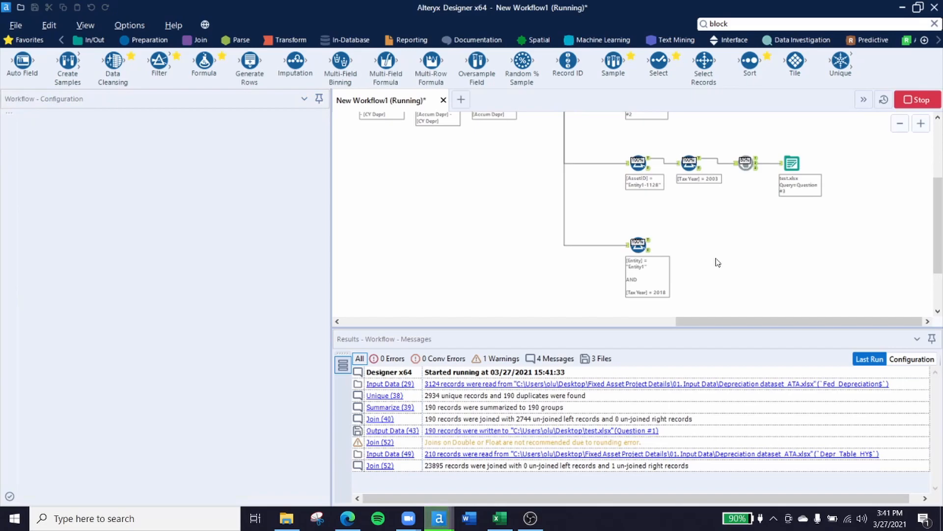
left_click(649, 245)
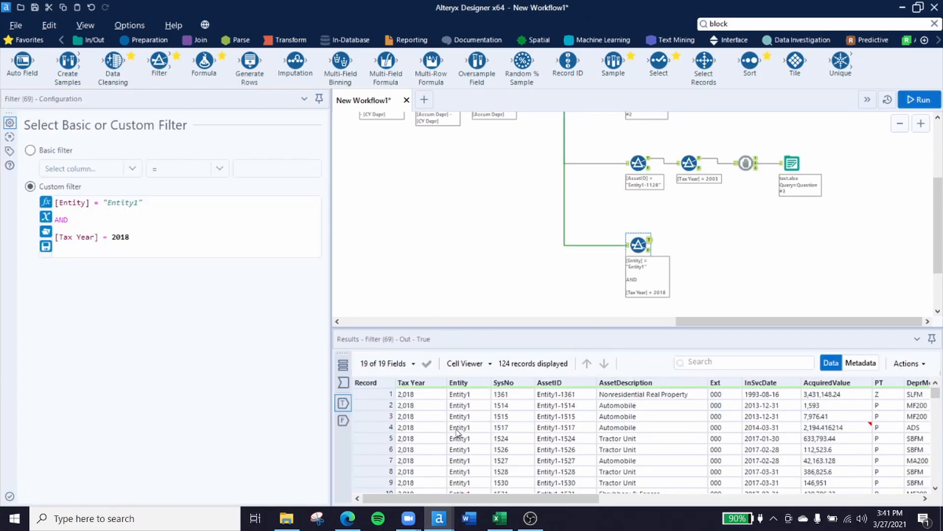
scroll(461, 428, "down", 20)
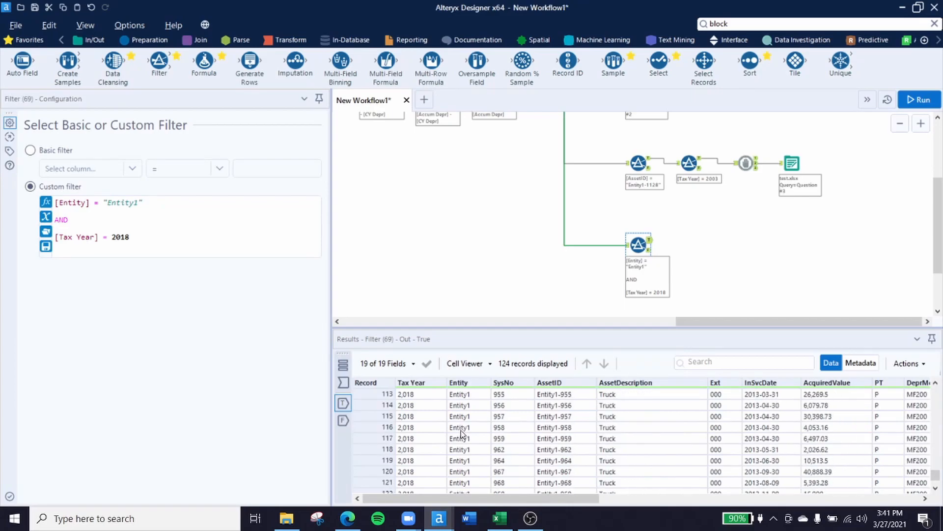
scroll(461, 427, "up", 20)
left_click(424, 397)
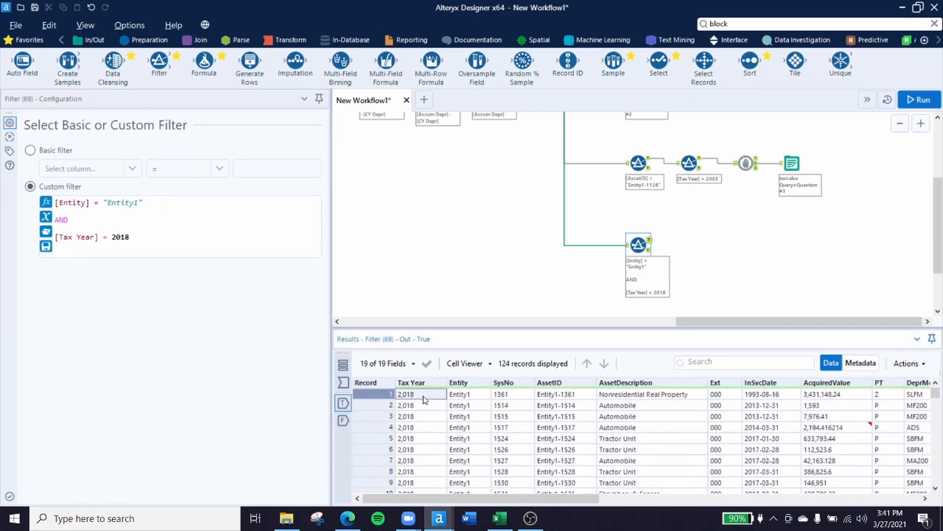
scroll(420, 428, "down", 20)
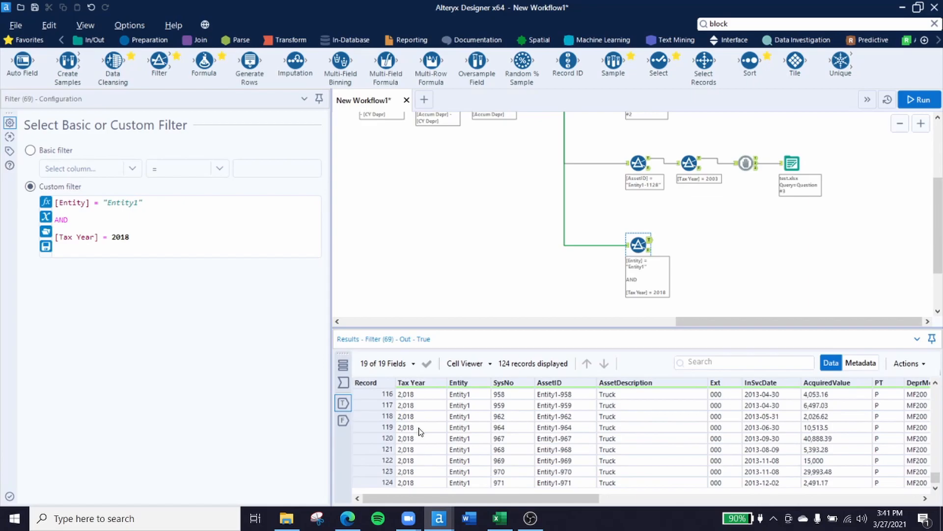
scroll(420, 431, "up", 20)
left_click(466, 394)
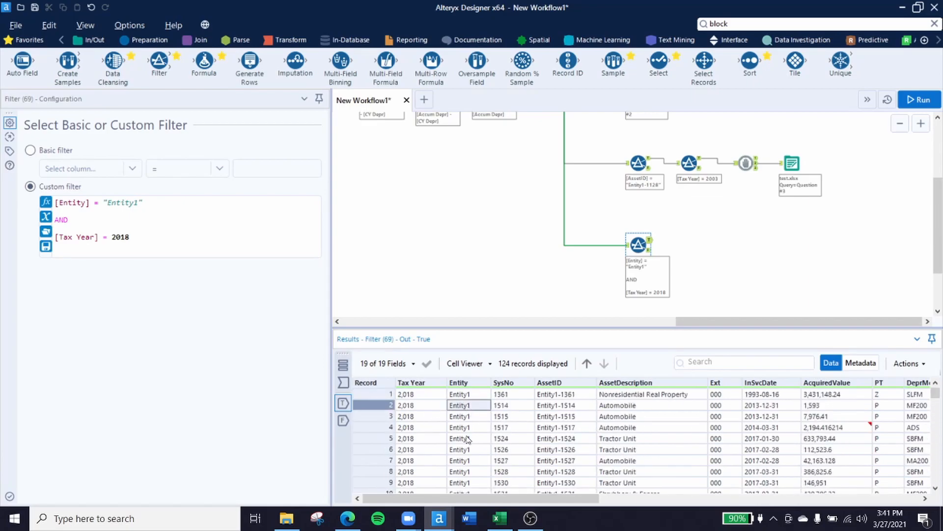
- Add a Summarize tool after the new filter's True output and have it sum the CY Depr field
left_click(688, 240)
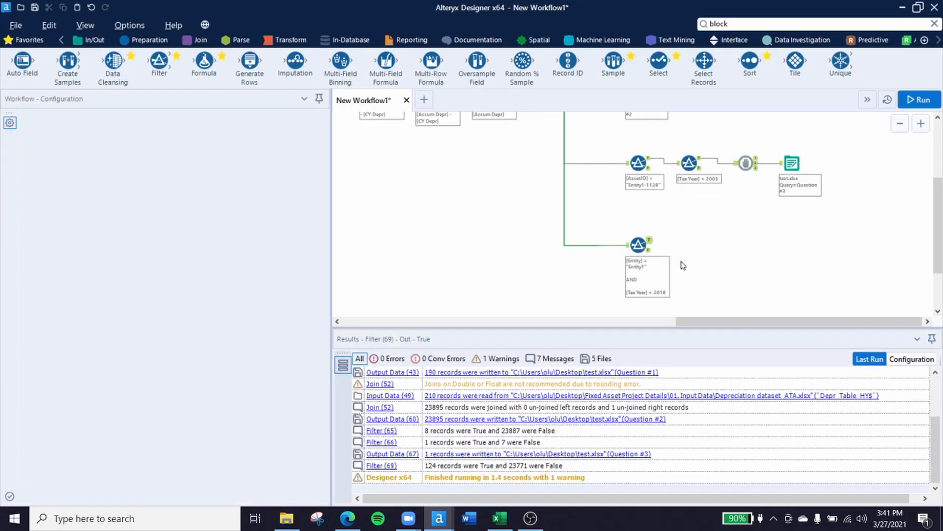
left_click(284, 43)
left_click_drag(205, 61, 689, 244)
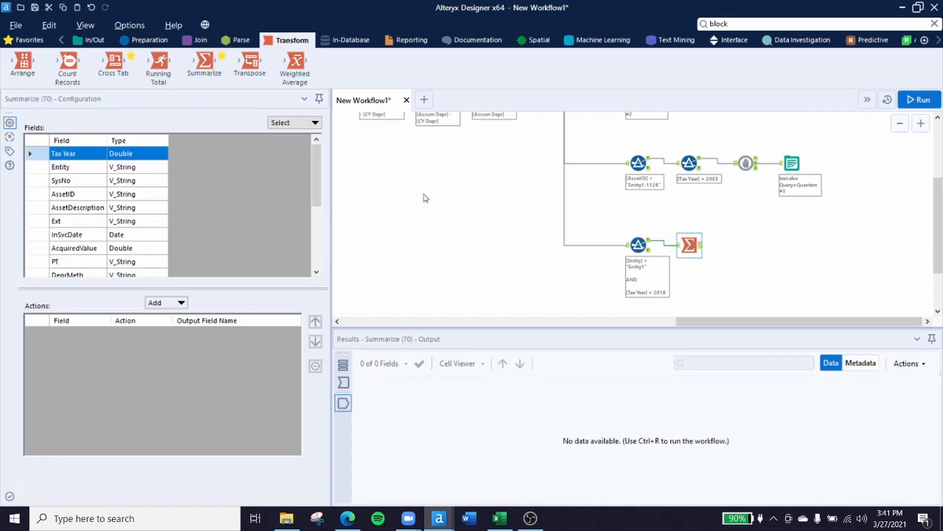
scroll(216, 203, "down", 4)
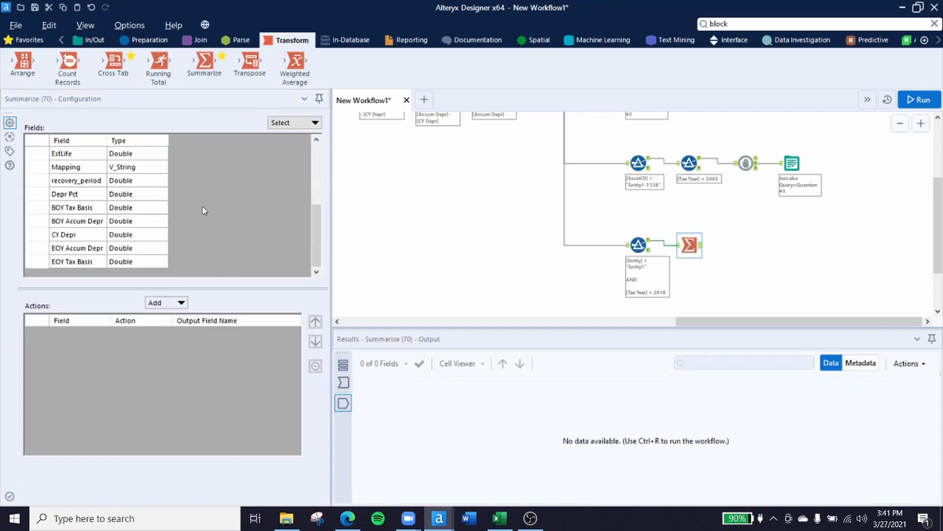
left_click(80, 239)
left_click(175, 302)
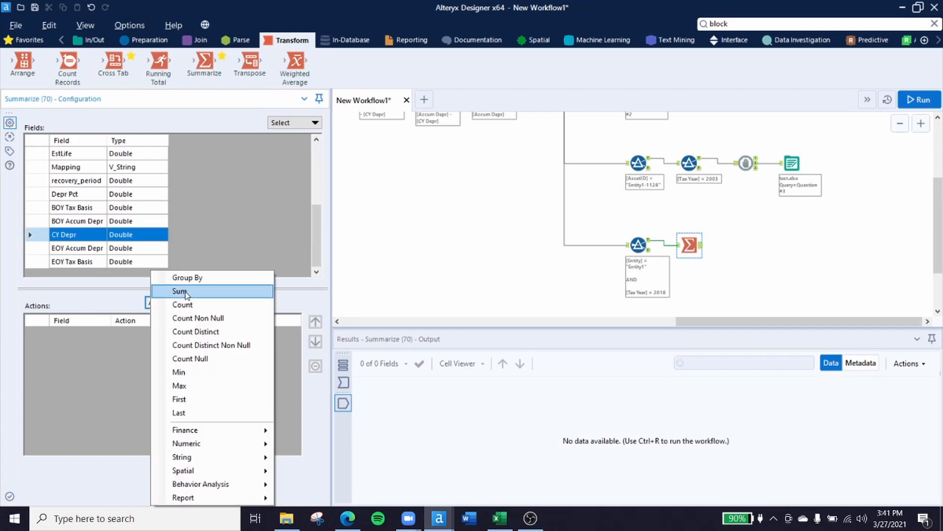
left_click(186, 292)
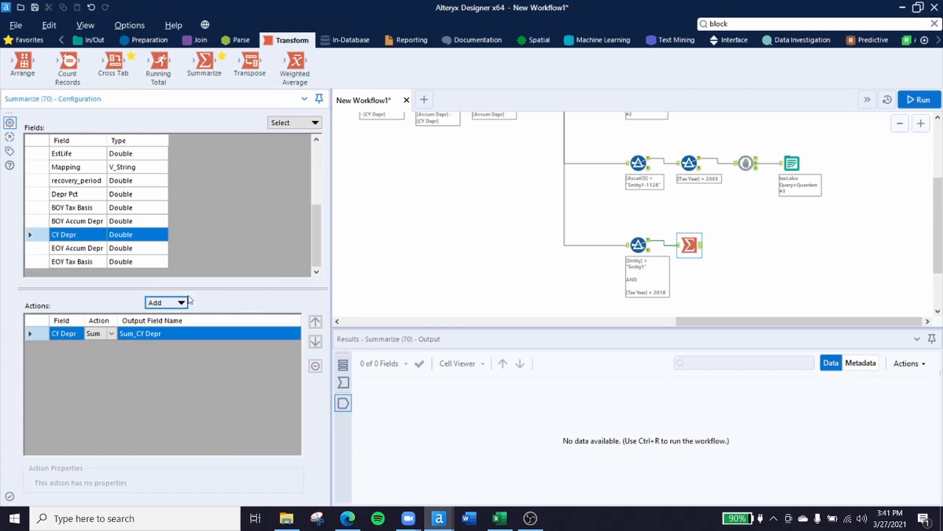
- Run the workflow and examine the total CY Depr in the Summarize tool's output
left_click(813, 265)
key("ctrl+r")
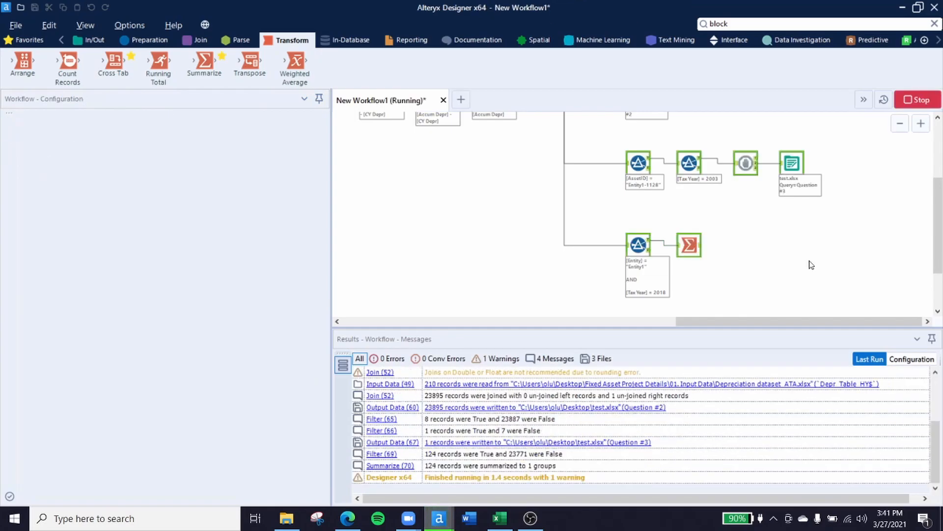
left_click(700, 249)
mouse_move(438, 398)
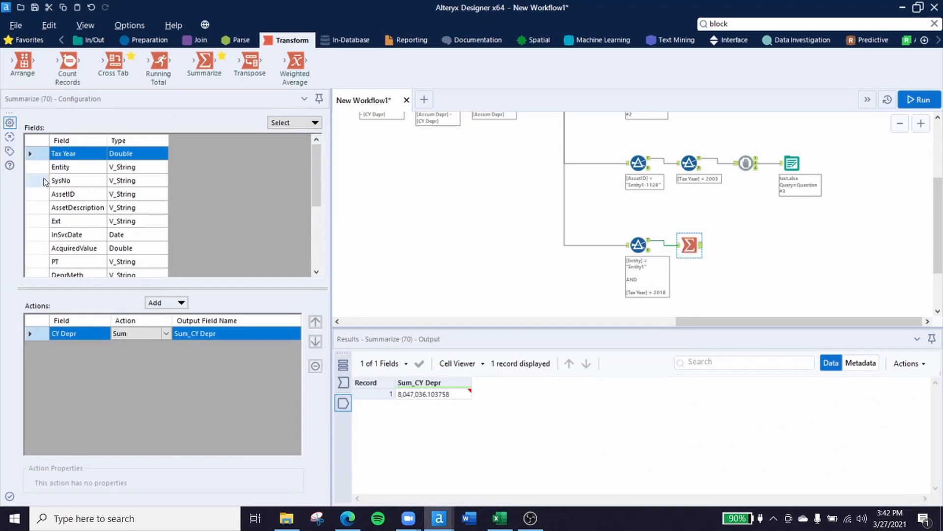
- Add Group By actions for Tax Year and Entity to the Summarize tool
left_click(169, 304)
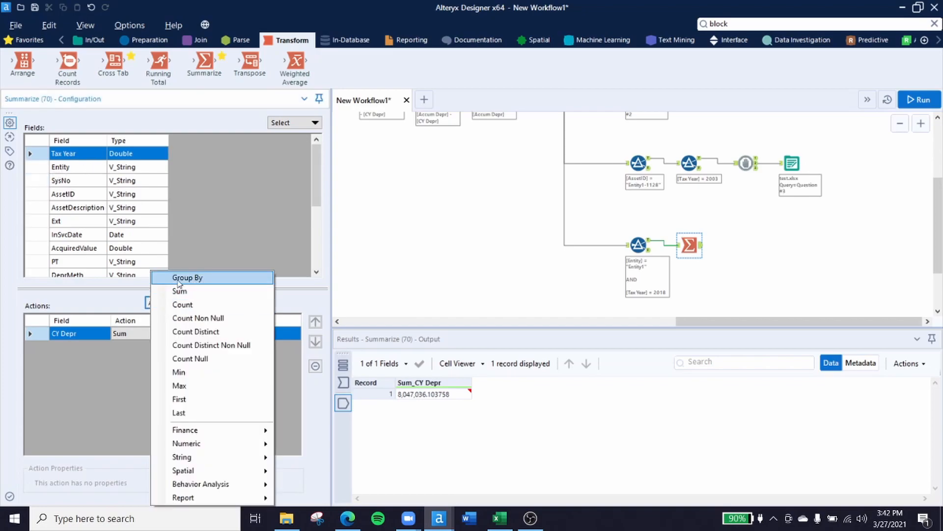
left_click(178, 278)
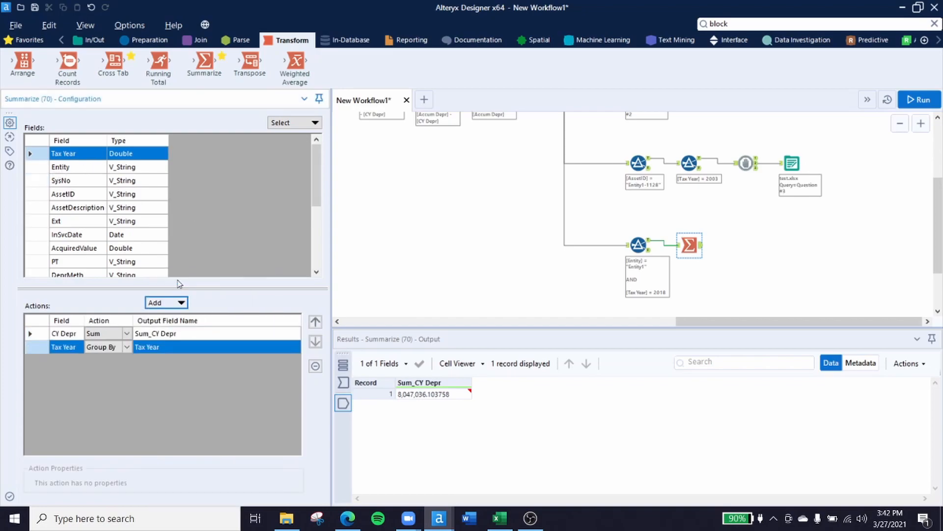
left_click(79, 169)
left_click(168, 303)
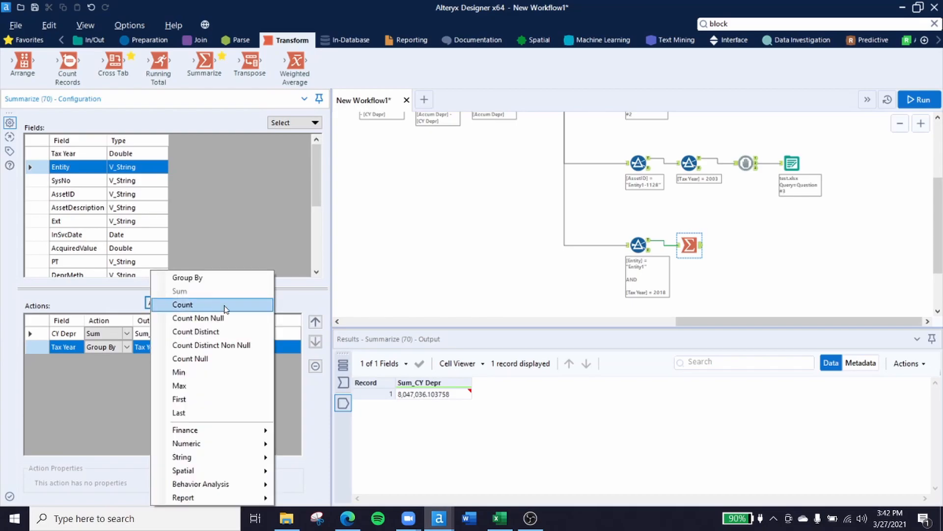
left_click(203, 281)
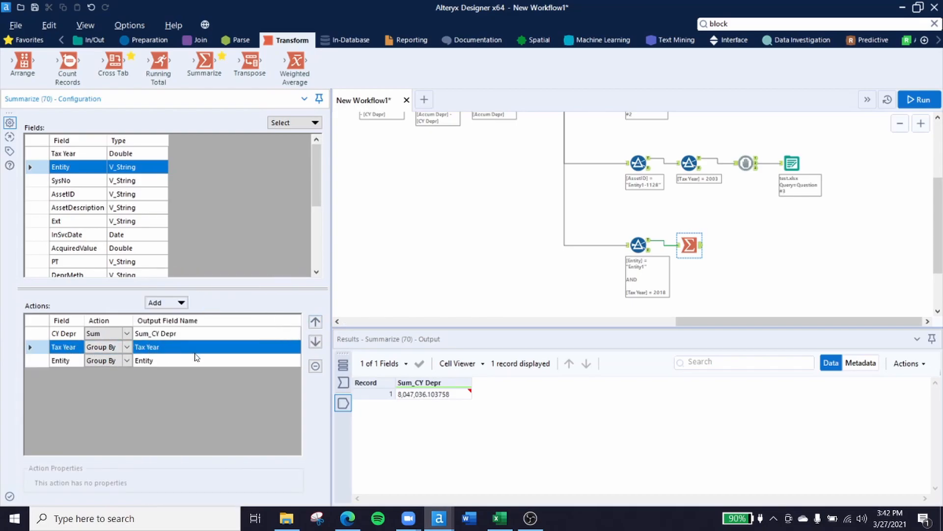
- Reorder the Summarize actions so that Tax Year and Entity come before the CY Depr sum
left_click(316, 325)
left_click(65, 363)
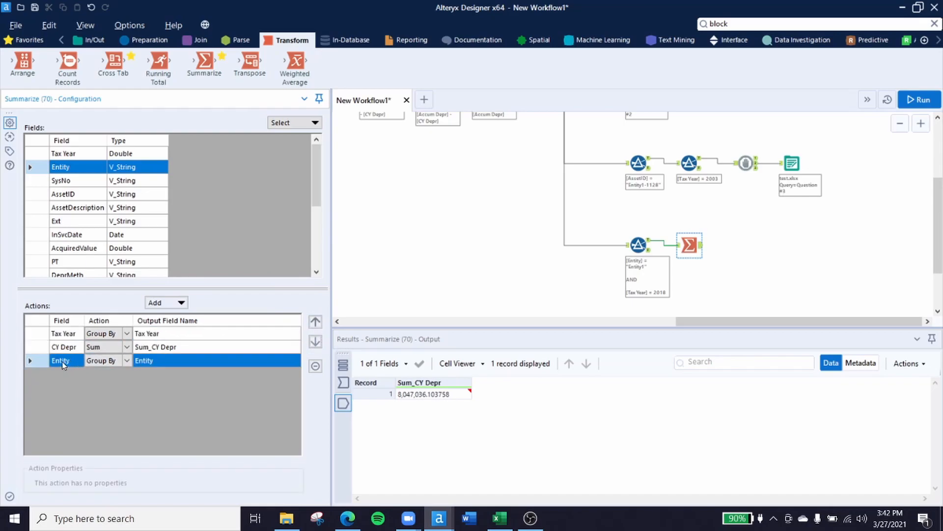
left_click(315, 323)
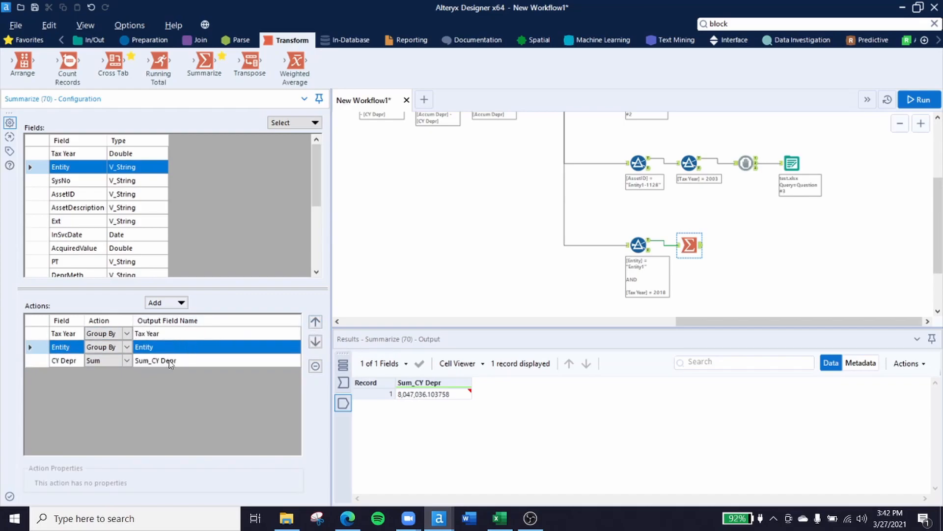
left_click(752, 266)
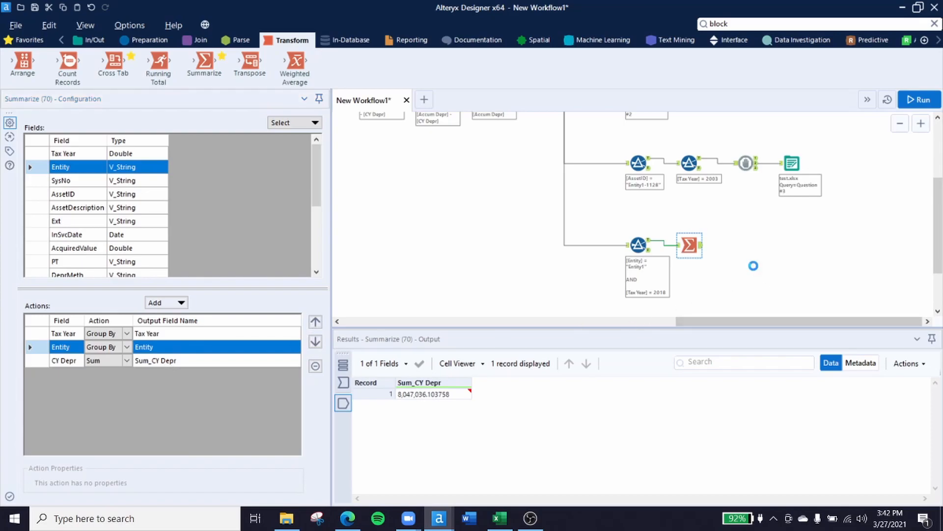
- Run the workflow and examine the Summarize output grouped by Tax Year and Entity
key("ctrl+r")
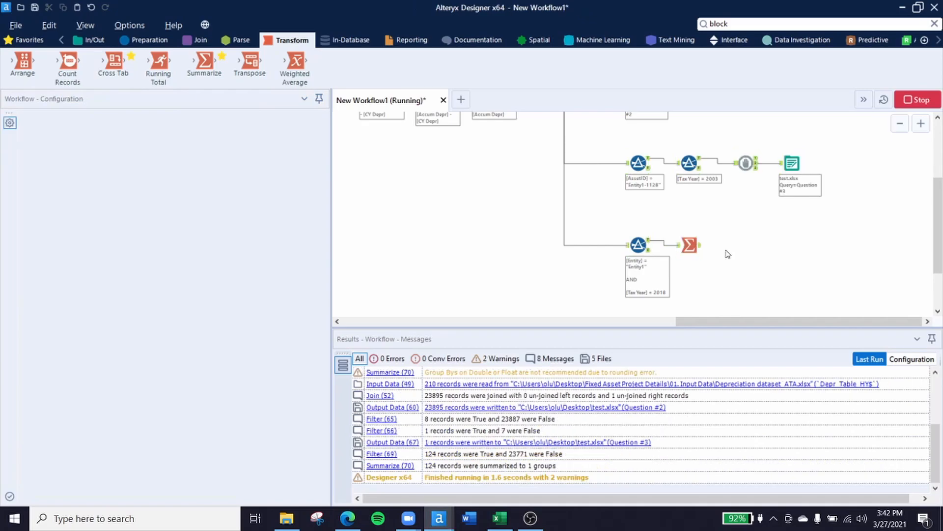
left_click(700, 245)
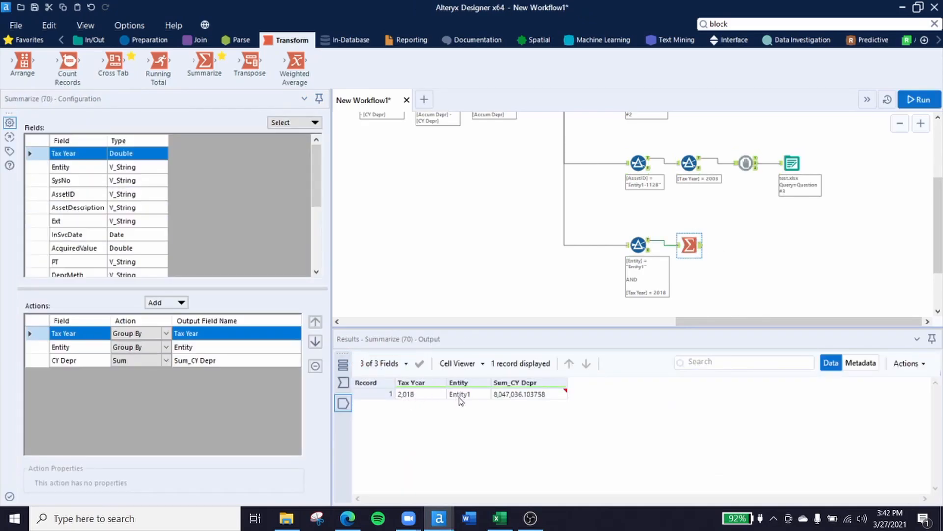
mouse_move(511, 398)
left_click(757, 265)
scroll(806, 182, "down", 1)
left_click_drag(832, 177, 726, 128)
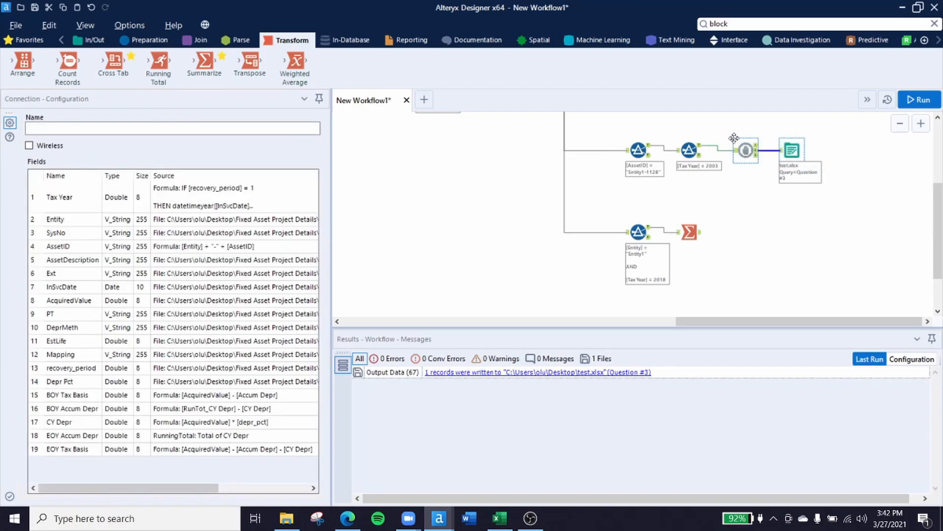
key("ctrl+c")
key("ctrl+v")
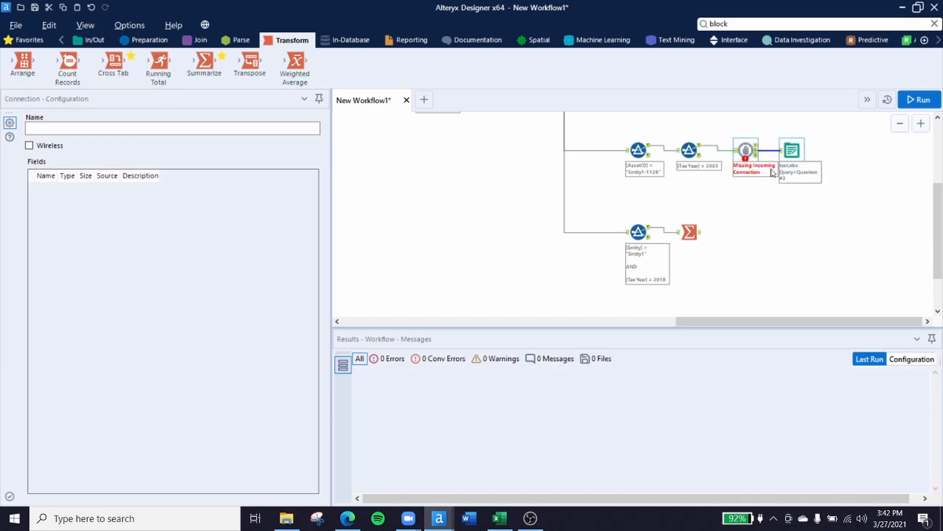
left_click_drag(757, 167, 815, 208)
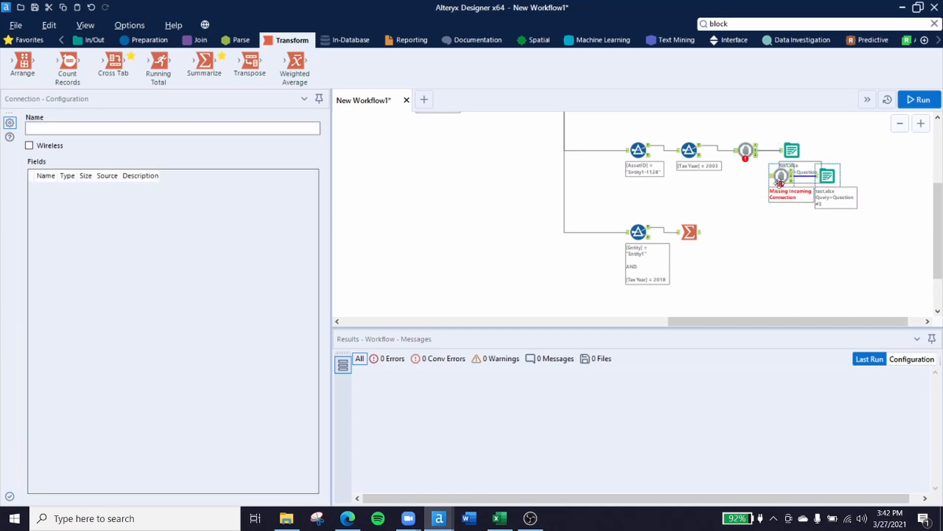
left_click_drag(781, 176, 745, 232)
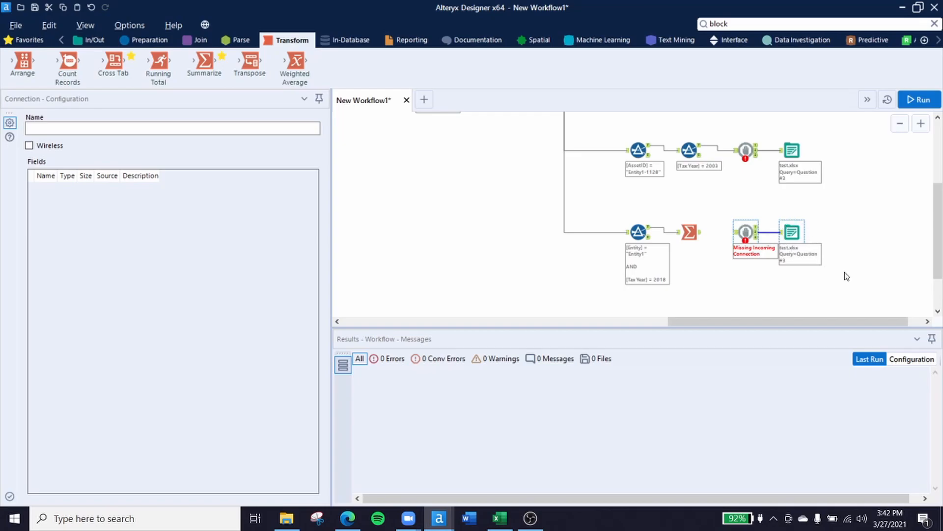
key("Delete")
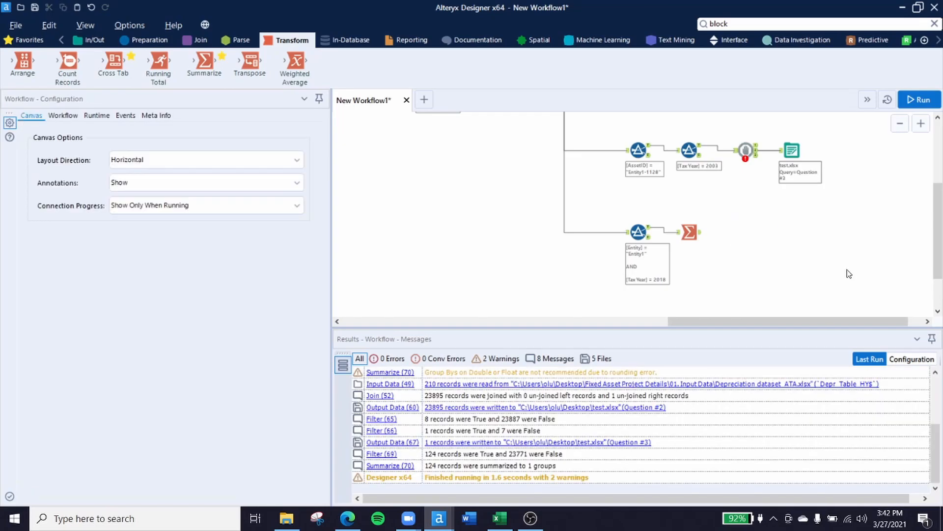
- Add a Filter tool below the Entity1 2018 filter and connect the Select tool's output to it
scroll(729, 249, "down", 3)
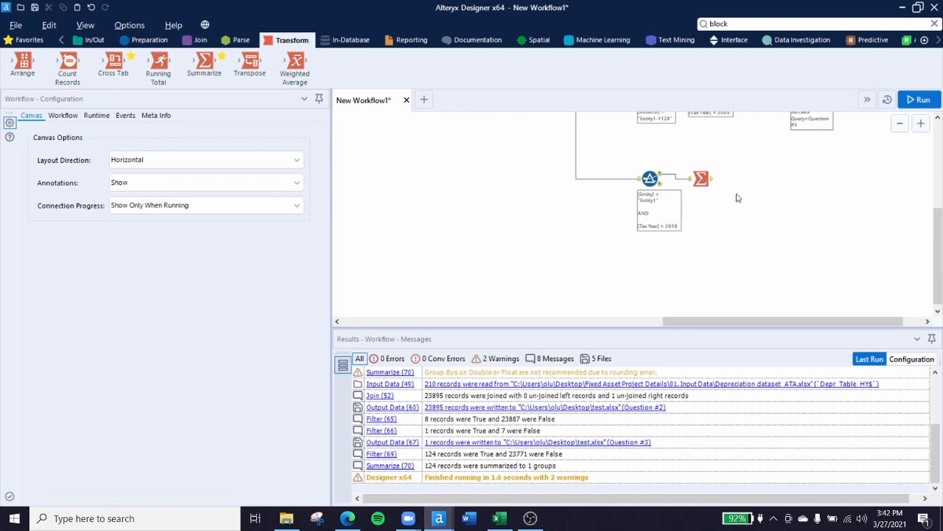
key("alt")
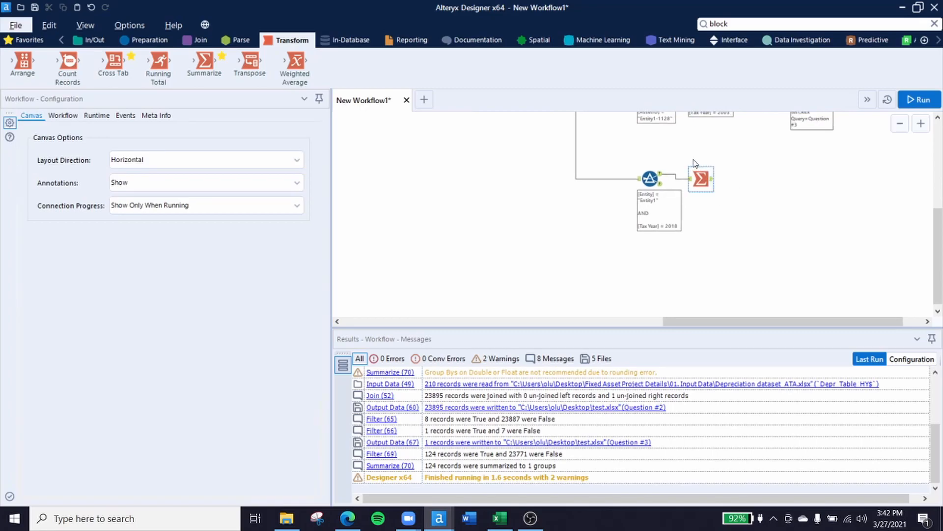
left_click(756, 196)
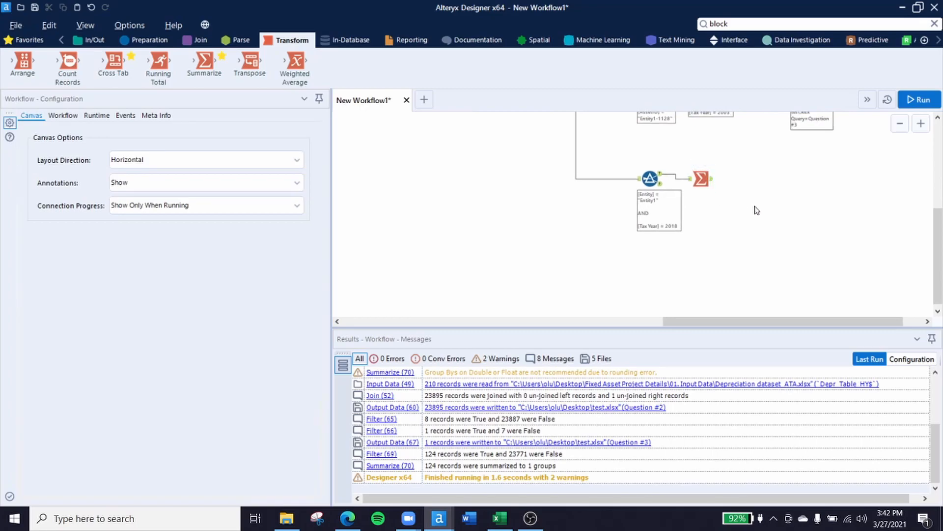
left_click_drag(716, 219, 691, 320)
left_click_drag(696, 269, 687, 164)
left_click(150, 40)
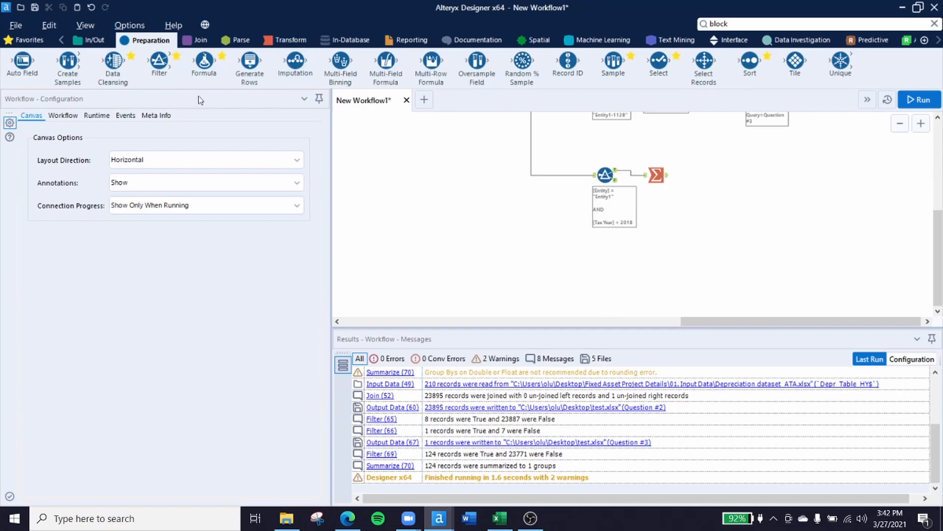
left_click_drag(159, 61, 610, 262)
scroll(549, 257, "up", 5)
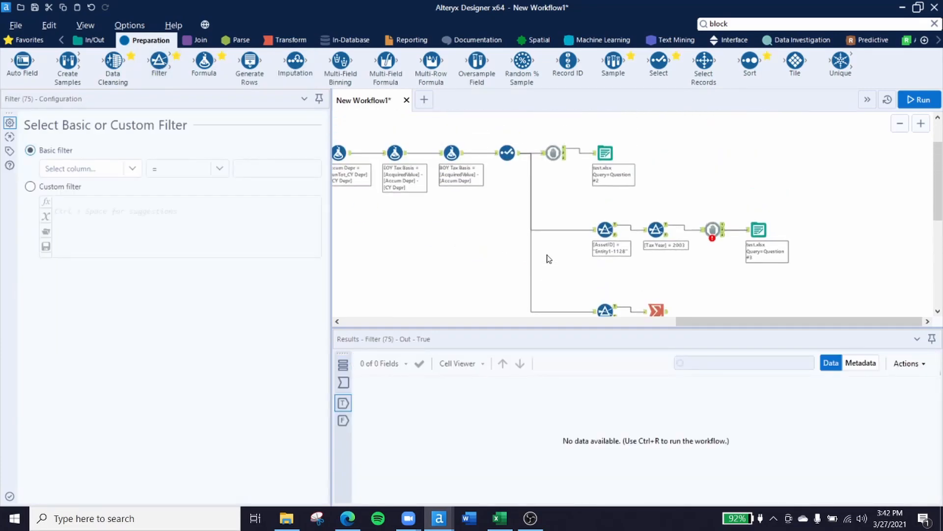
left_click_drag(542, 247, 632, 127)
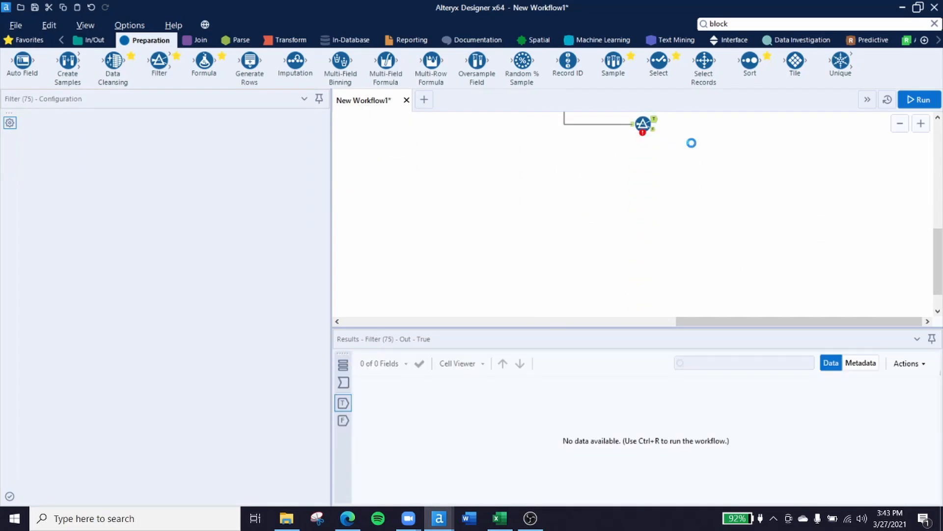
scroll(693, 196, "up", 6)
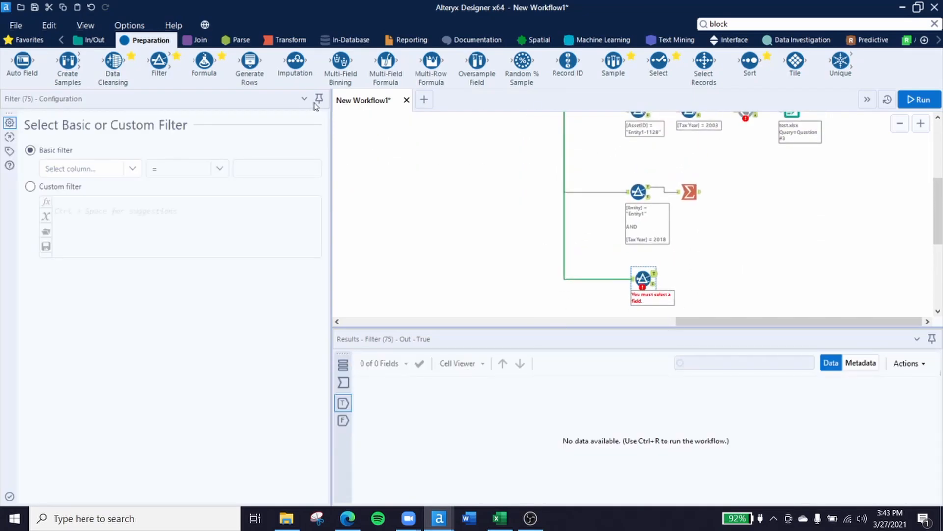
- Configure the new filter with the custom expression [Tax Year] = 2020
left_click(133, 169)
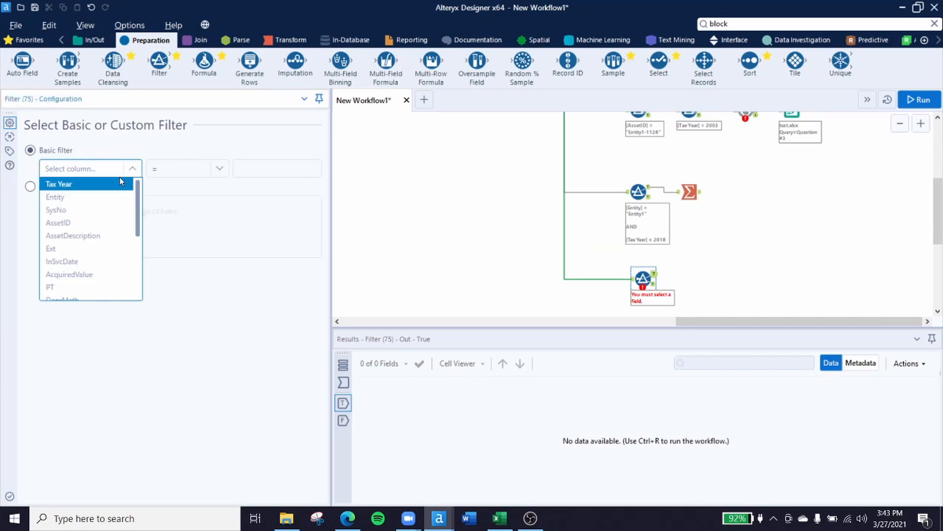
left_click(99, 189)
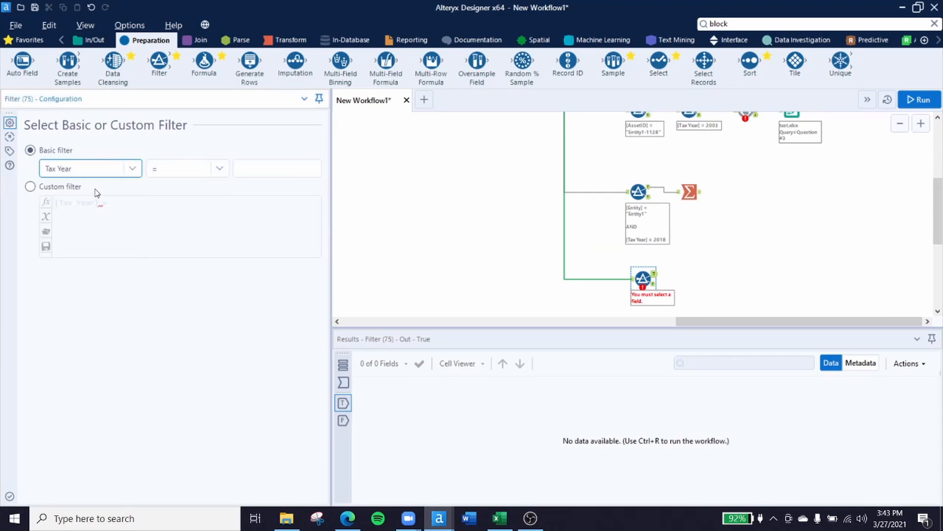
left_click(30, 187)
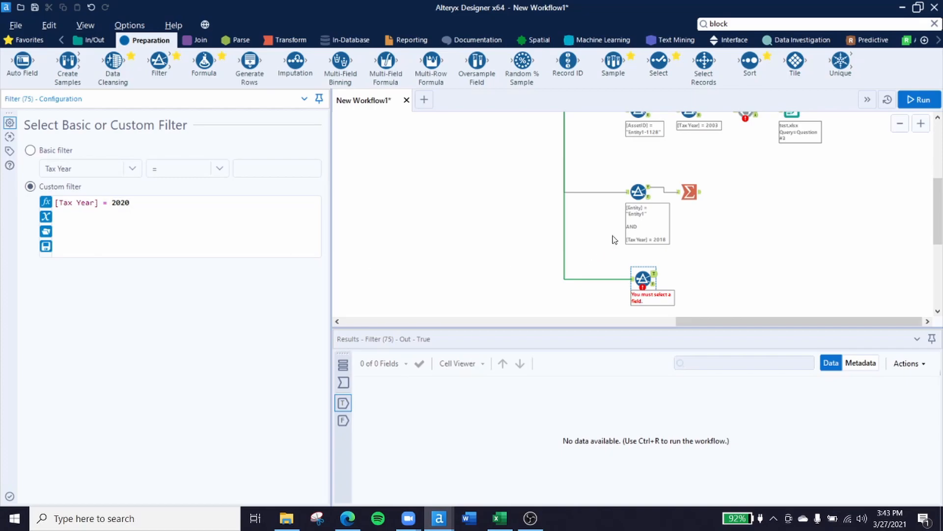
left_click(716, 259)
- Add a Summarize tool after the 2020 filter's True output and group it by Tax Year and Entity
scroll(700, 227, "down", 2)
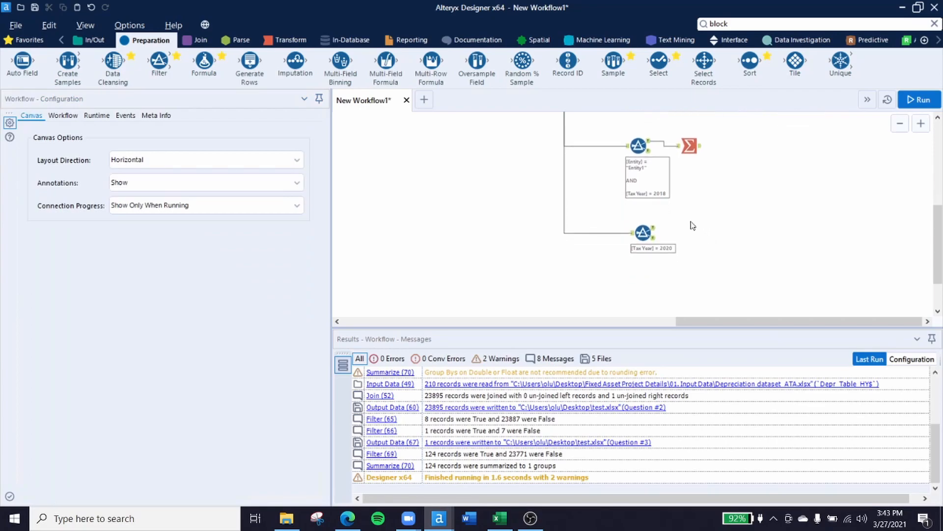
left_click(273, 43)
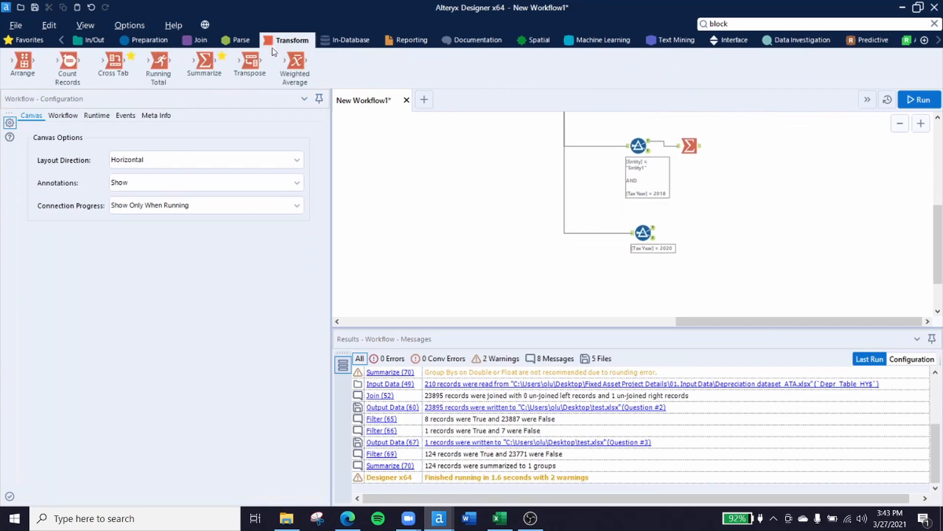
left_click_drag(204, 62, 695, 232)
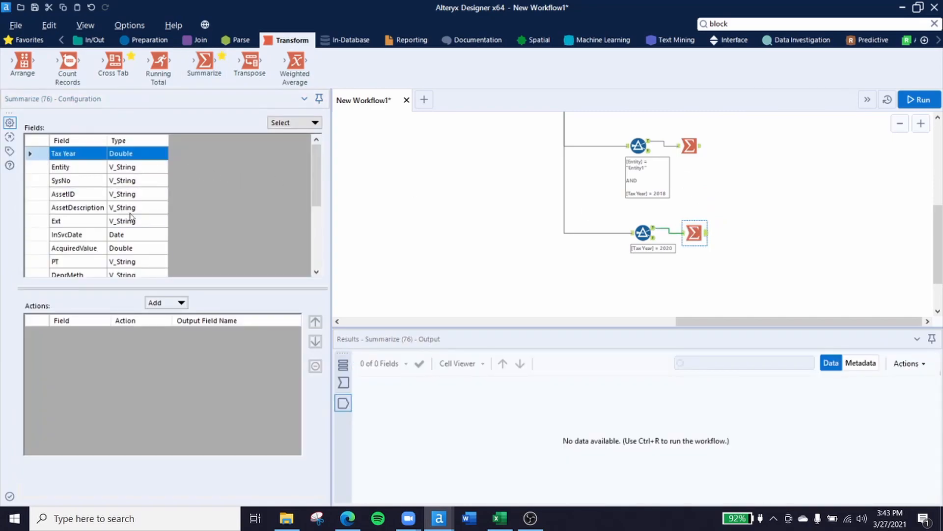
left_click(164, 305)
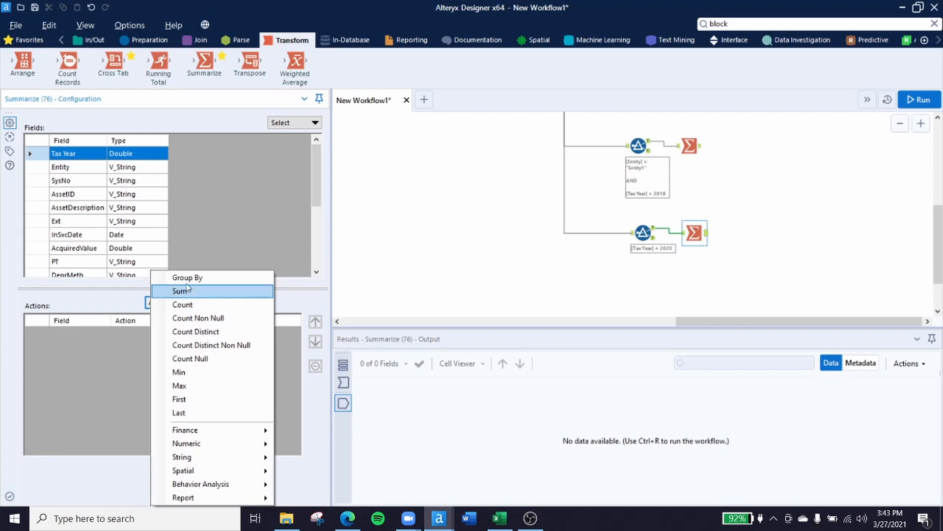
left_click(187, 278)
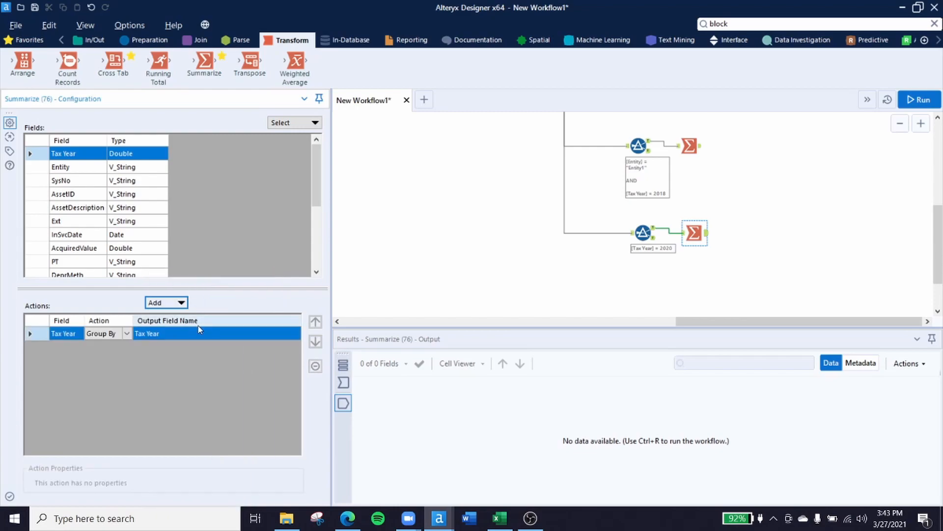
left_click(73, 169)
left_click(166, 302)
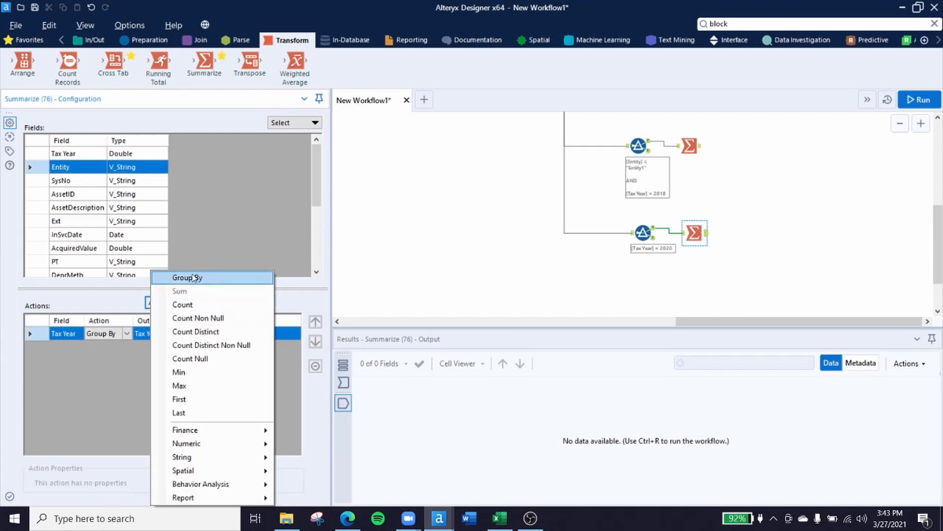
left_click(192, 276)
- Add a Sum action for CY Depr to the new Summarize tool and run the workflow to examine its output
left_click_drag(316, 183, 326, 257)
left_click(74, 238)
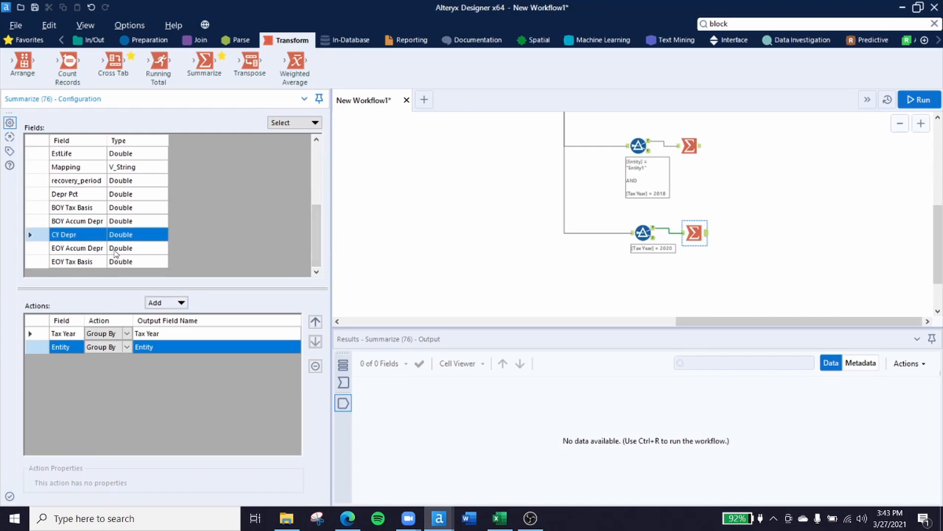
left_click(165, 303)
left_click(191, 291)
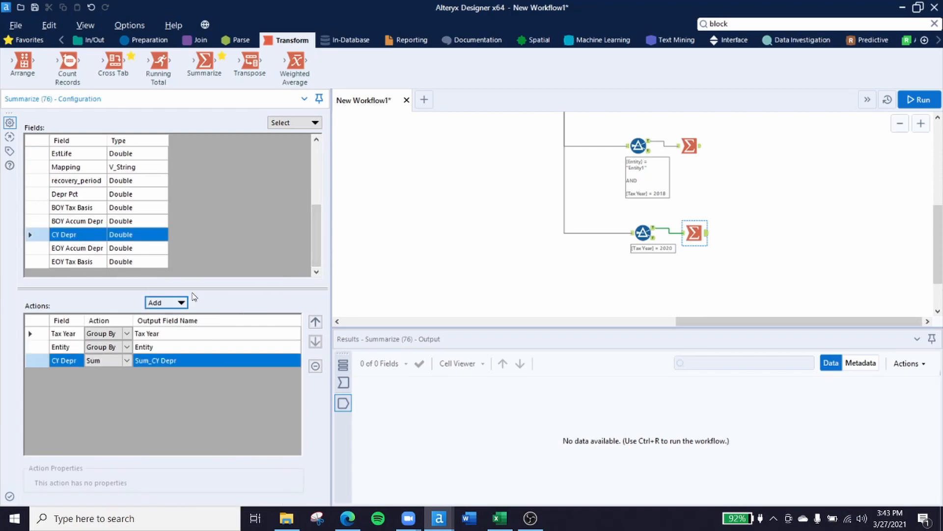
key("ctrl+r")
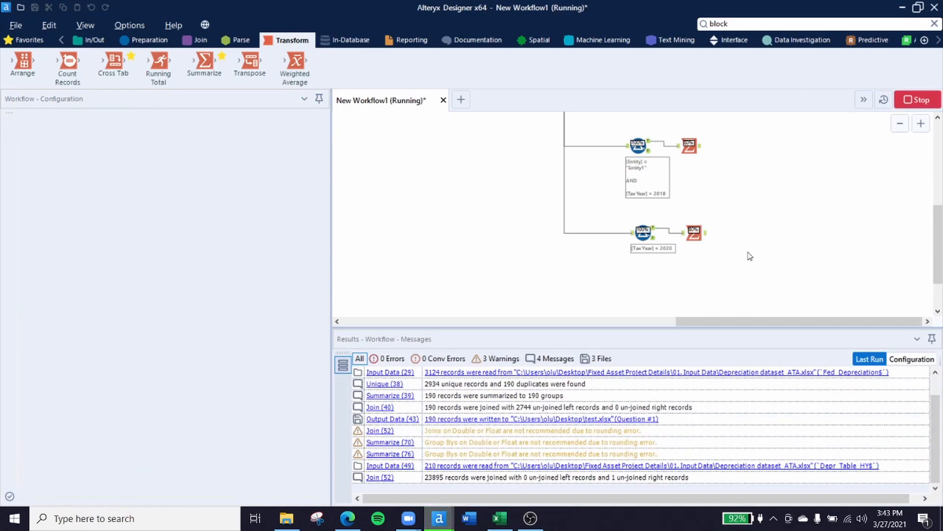
left_click(702, 232)
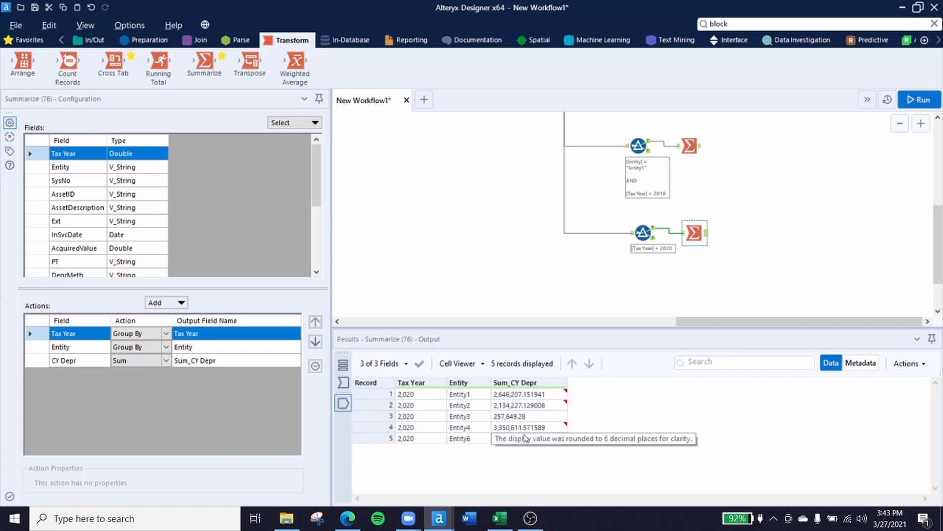
- Add a Sort tool after the 2020 Summarize tool and sort by Sum_CY Depr in Descending order
left_click(140, 44)
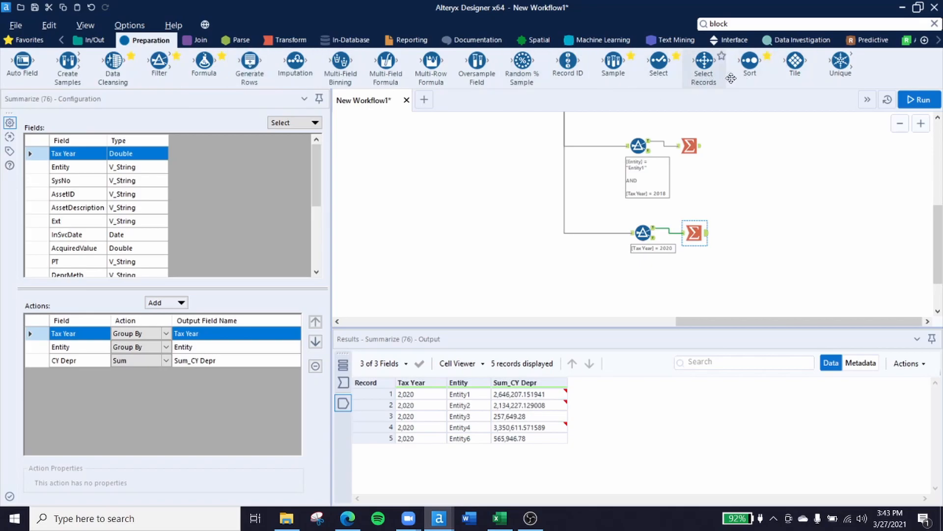
left_click_drag(750, 61, 746, 233)
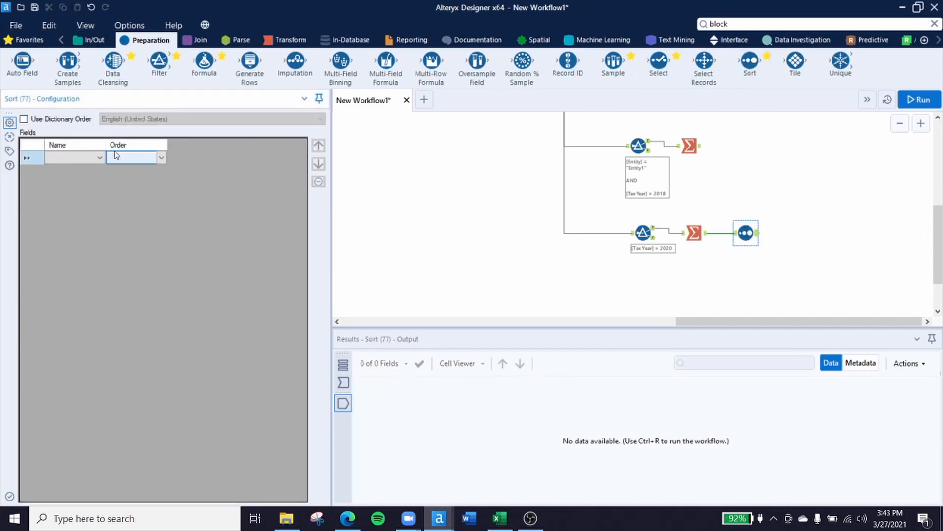
left_click(101, 157)
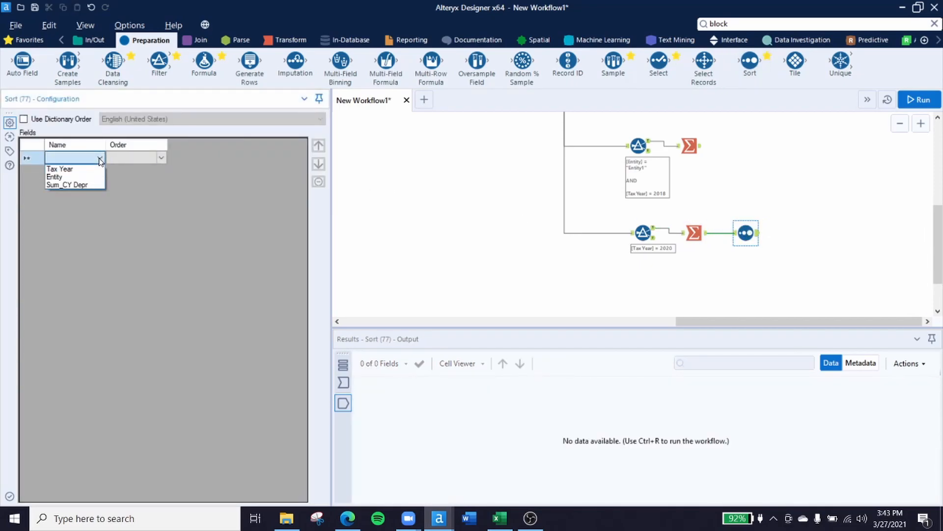
left_click(69, 184)
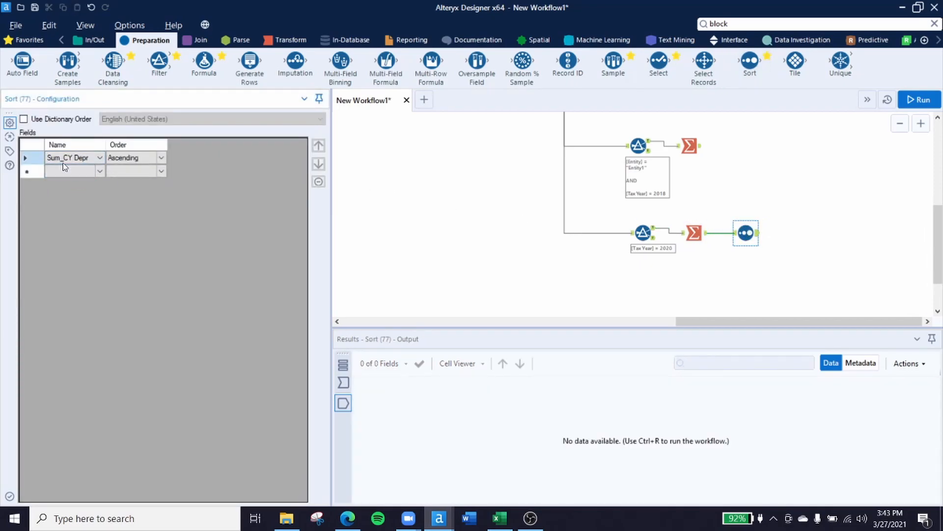
left_click(161, 158)
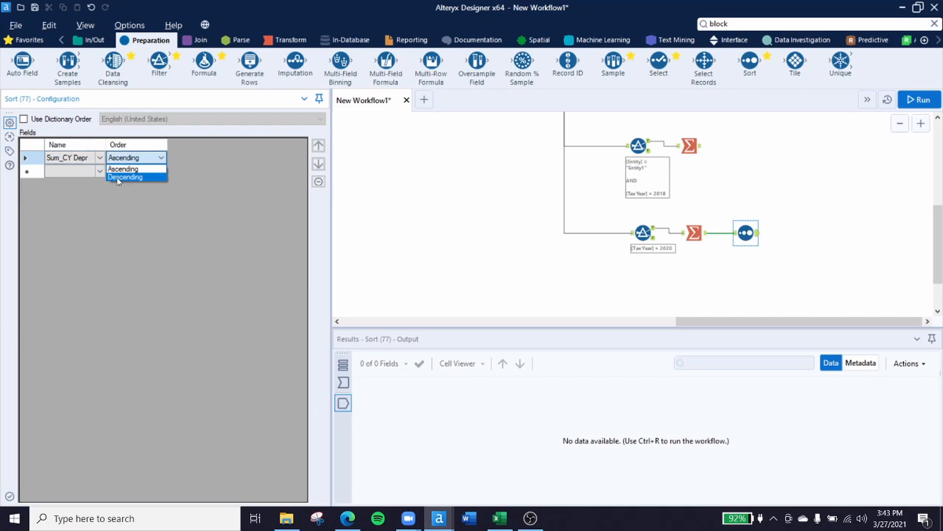
left_click(119, 178)
- Run the workflow and examine the entities' depreciation ranking in the Sort tool's output
left_click(801, 238)
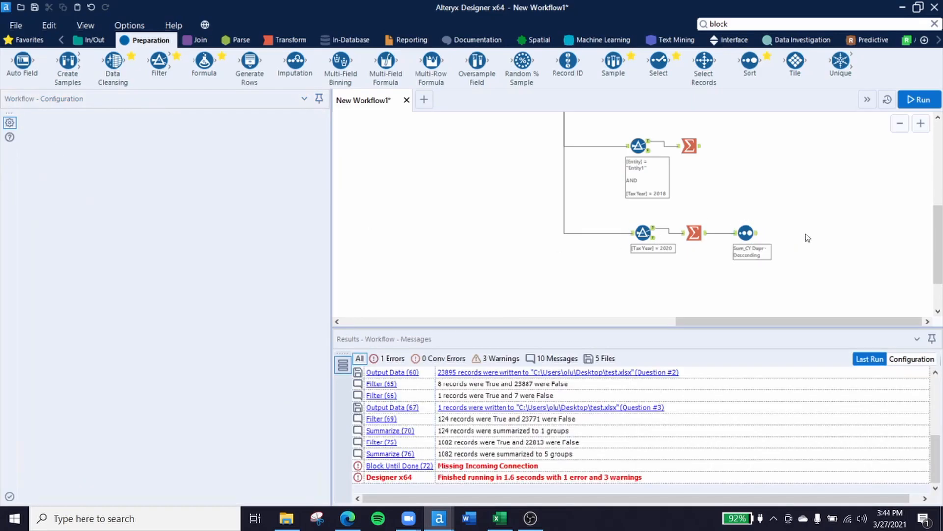
key("ctrl+r")
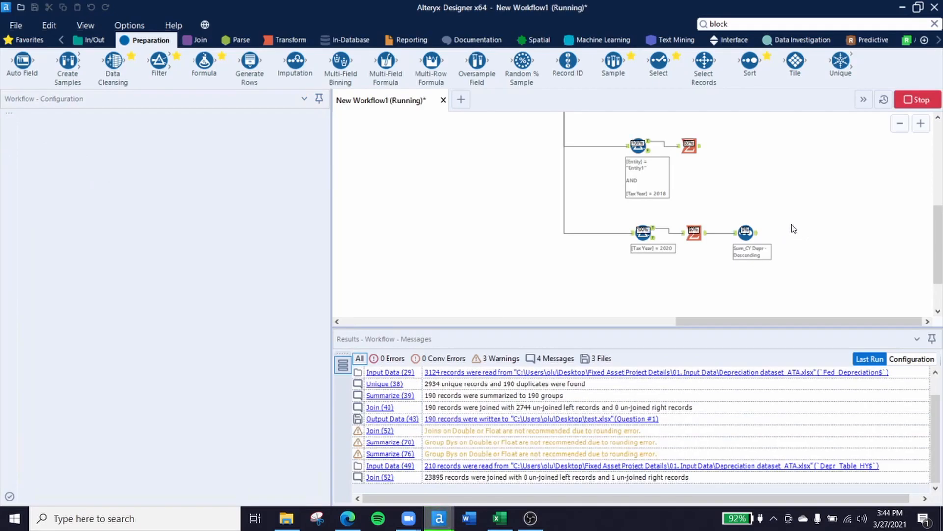
left_click(758, 239)
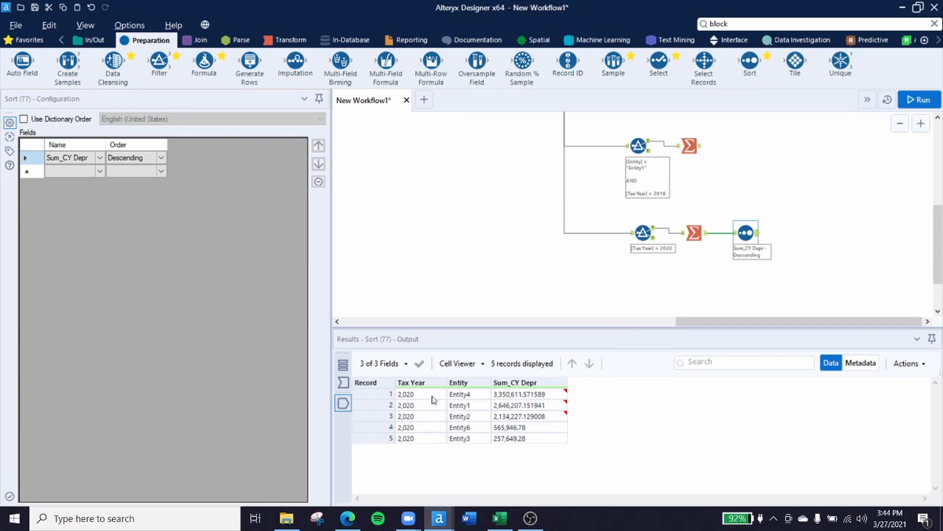
- Examine the 2020 entity depreciation ranking and the workflow branches that lead to it
mouse_move(528, 396)
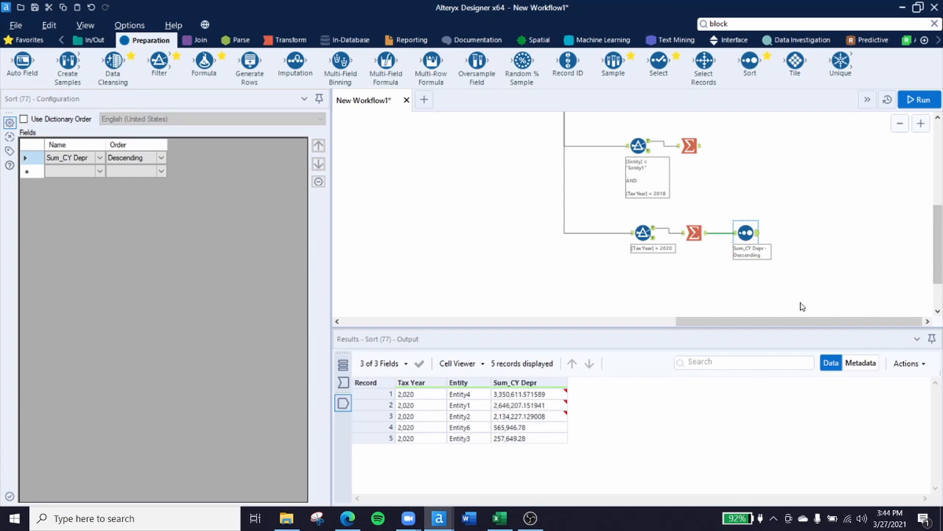
left_click_drag(786, 273, 810, 241)
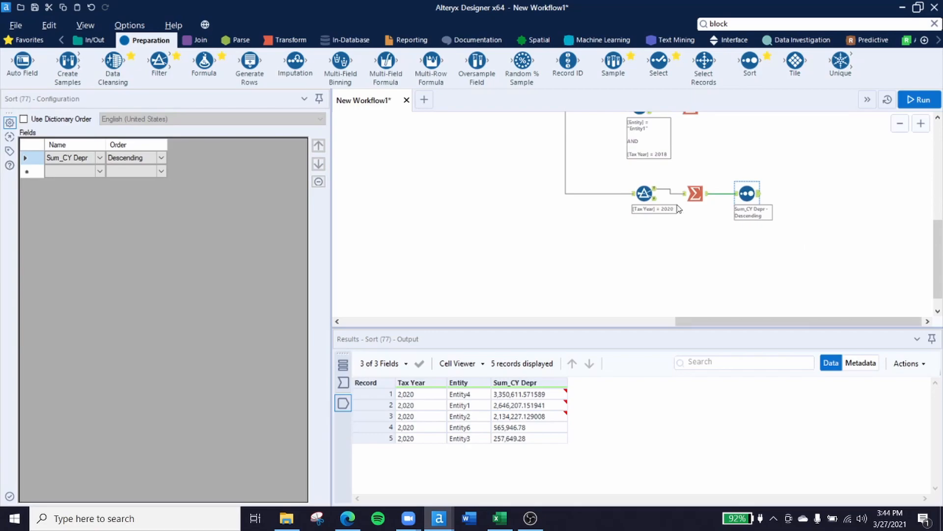
scroll(680, 204, "up", 10)
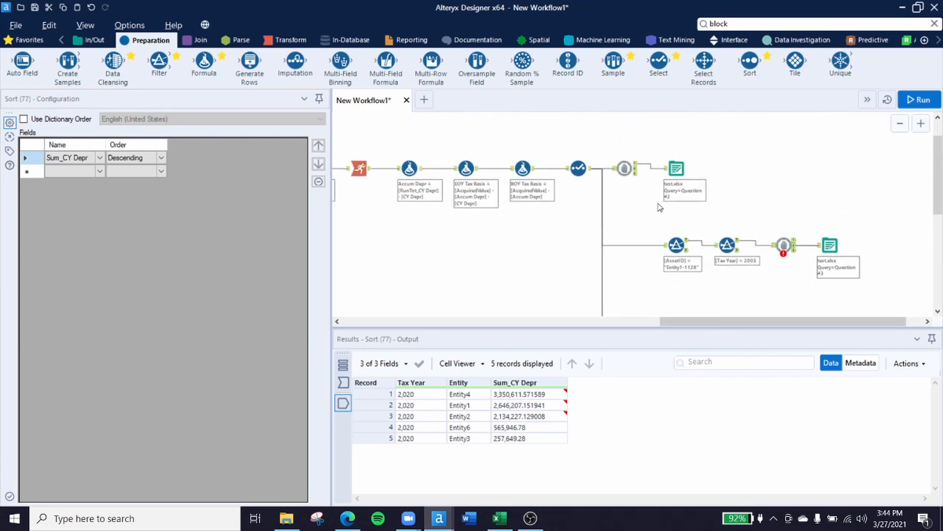
left_click(578, 168)
left_click_drag(591, 168, 642, 129)
scroll(695, 205, "down", 3)
left_click_drag(707, 205, 689, 157)
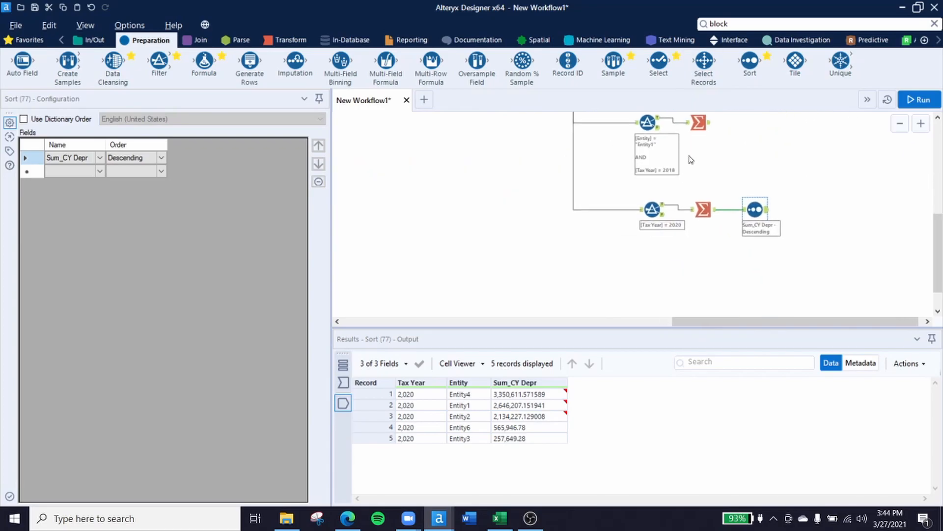
left_click(659, 209)
left_click_drag(662, 205, 706, 283)
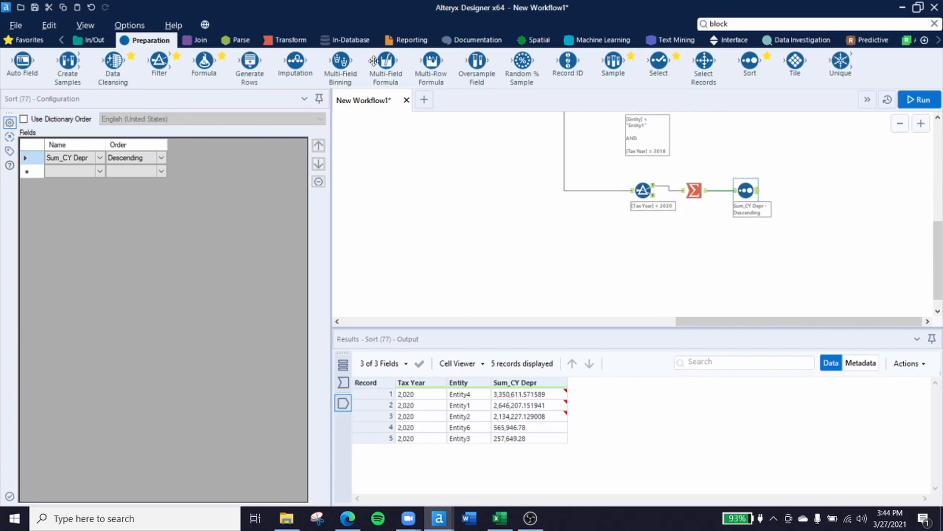
- Duplicate the 2020 Summarize tool below the original and connect the copy to the 2020 filter's True output
left_click(694, 191)
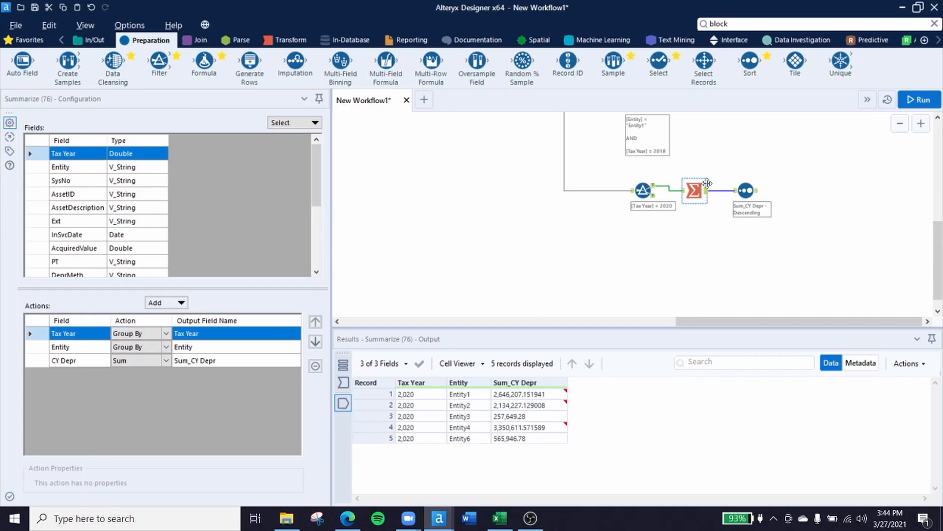
key("ctrl+c")
key("ctrl+v")
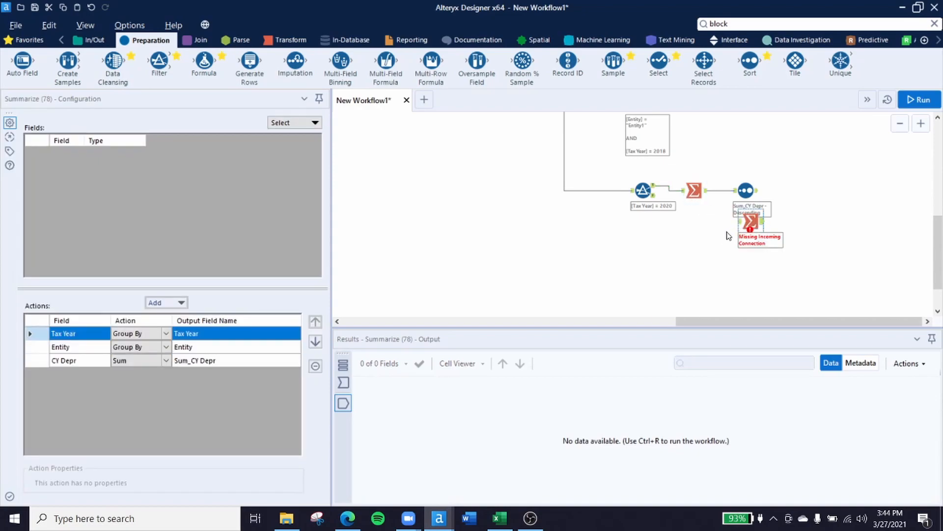
left_click_drag(748, 226, 693, 244)
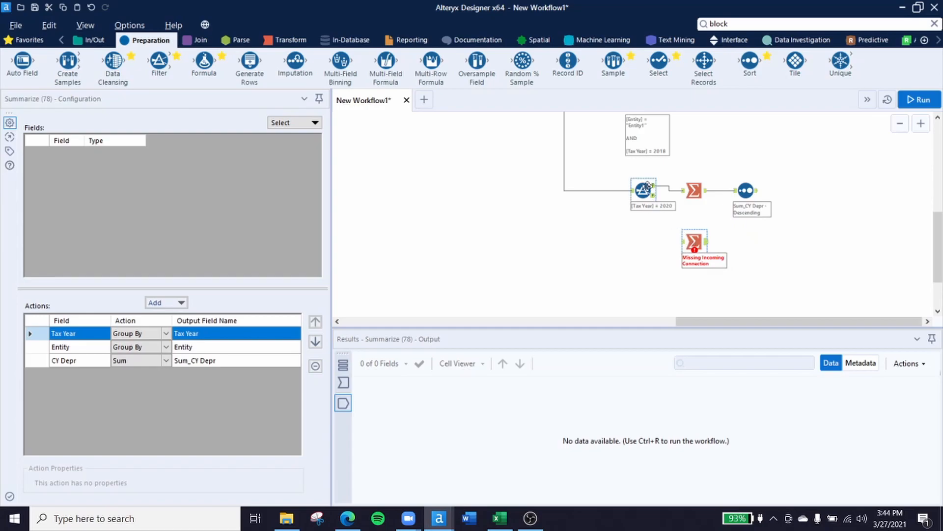
left_click_drag(655, 189, 685, 239)
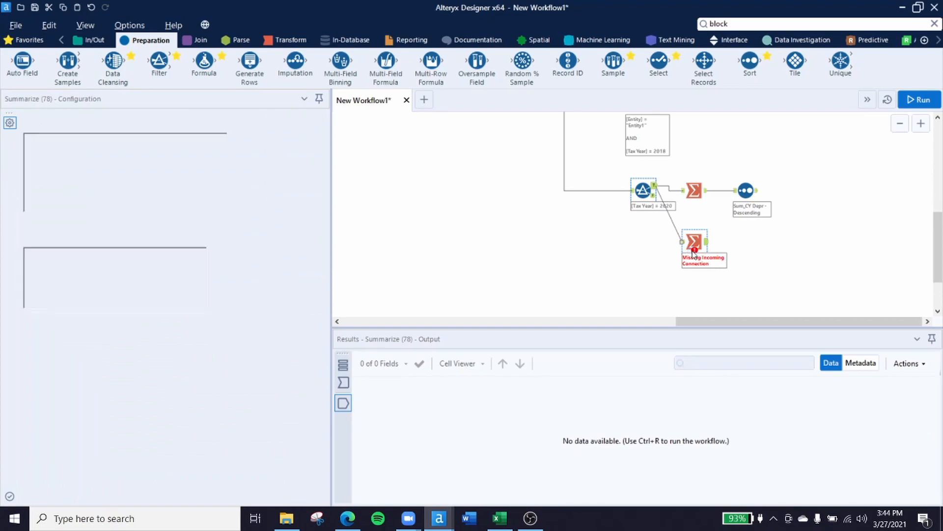
- Remove the Entity grouping from the copied Summarize tool, run the workflow and examine the total CY Depr output
left_click(101, 350)
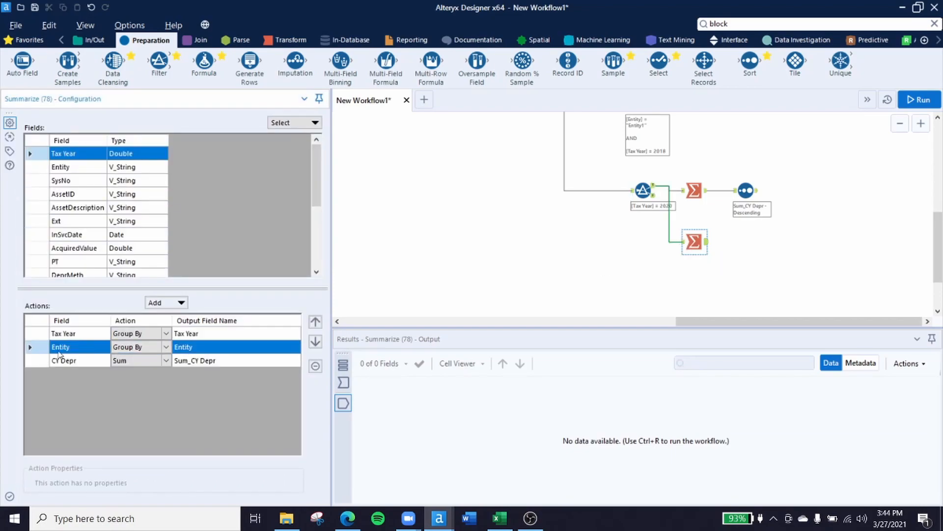
left_click(315, 367)
left_click(790, 263)
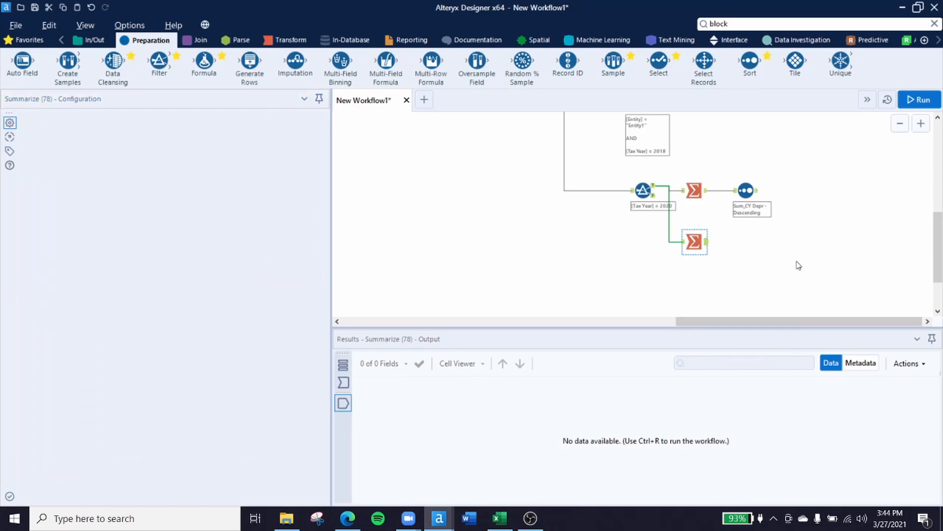
key("ctrl+r")
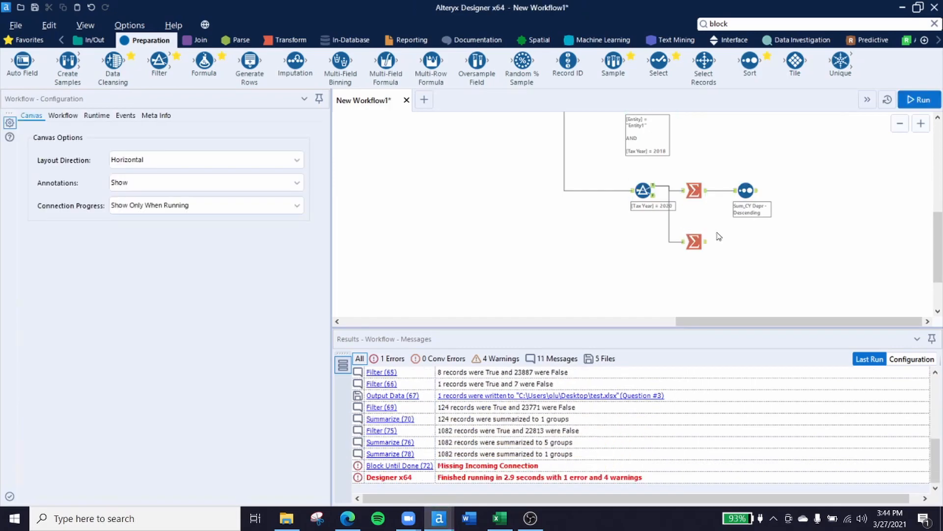
left_click(705, 244)
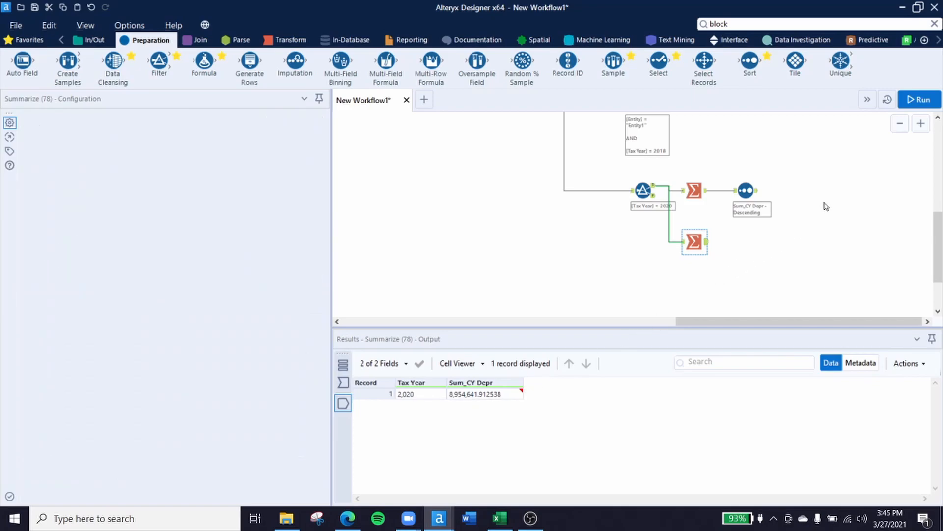
- Review the layout of all the question branches and rerun the complete workflow
left_click(826, 206)
left_click_drag(836, 175, 809, 212)
scroll(810, 213, "down", 1)
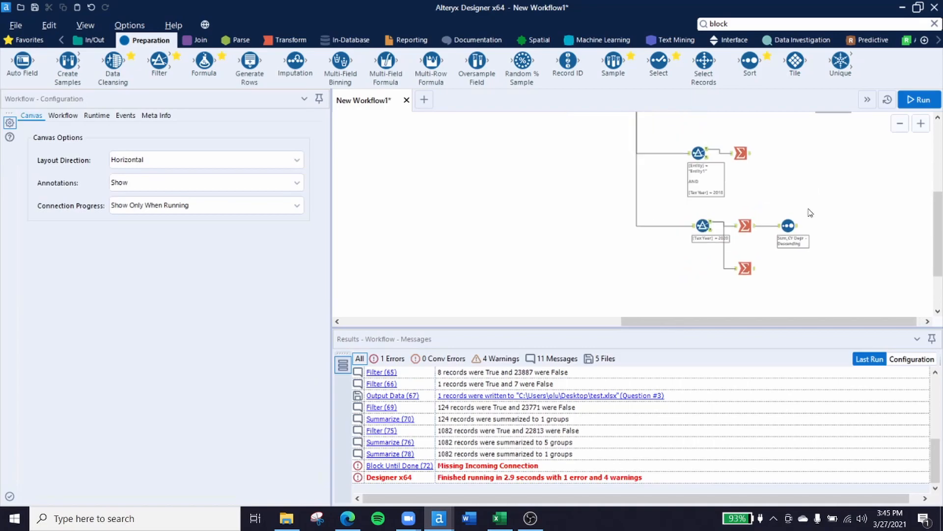
scroll(821, 185, "down", 3)
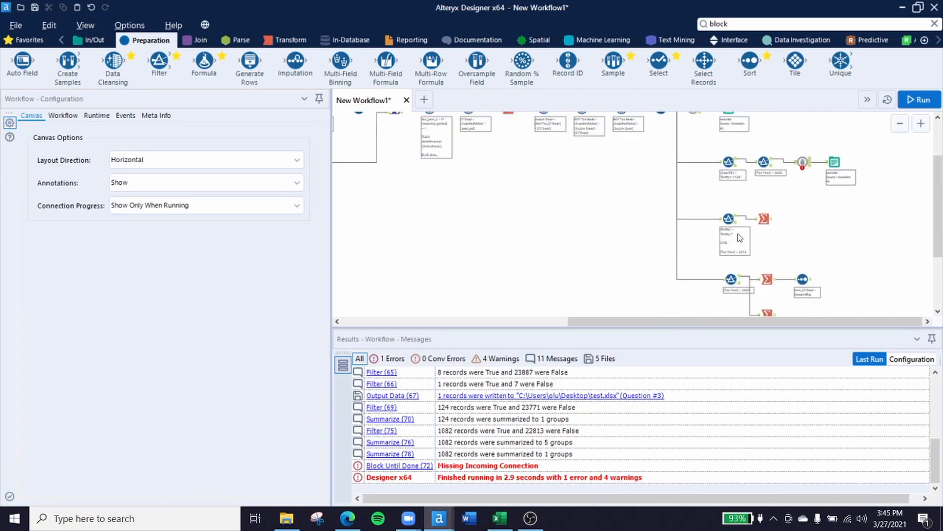
scroll(740, 237, "down", 1)
scroll(793, 224, "down", 1)
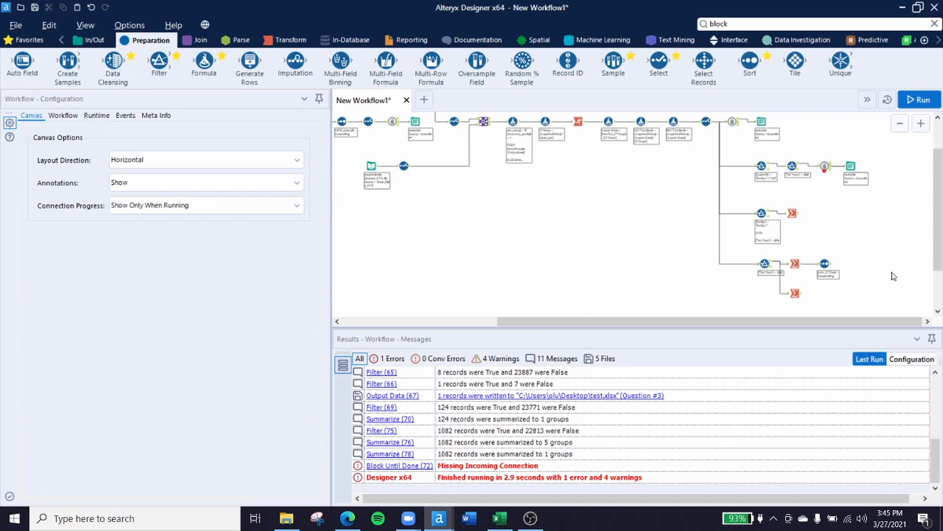
key("ctrl+r")
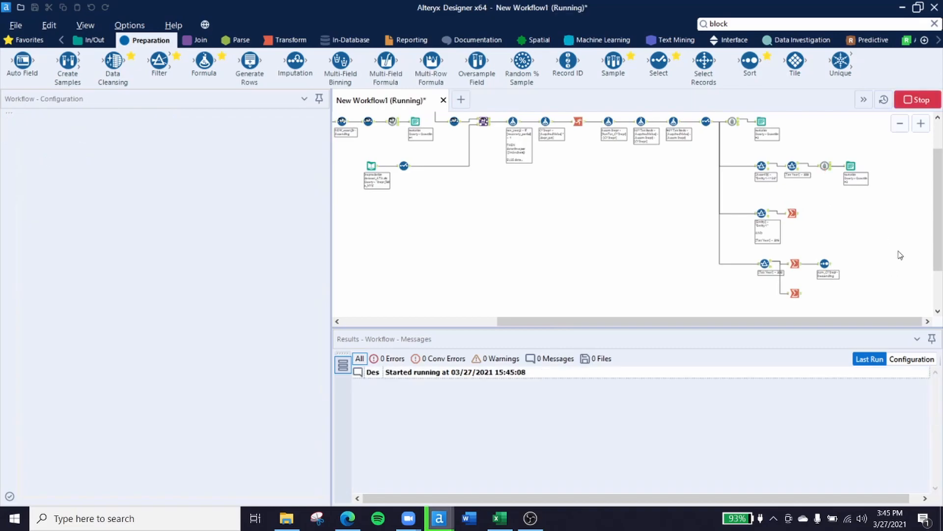